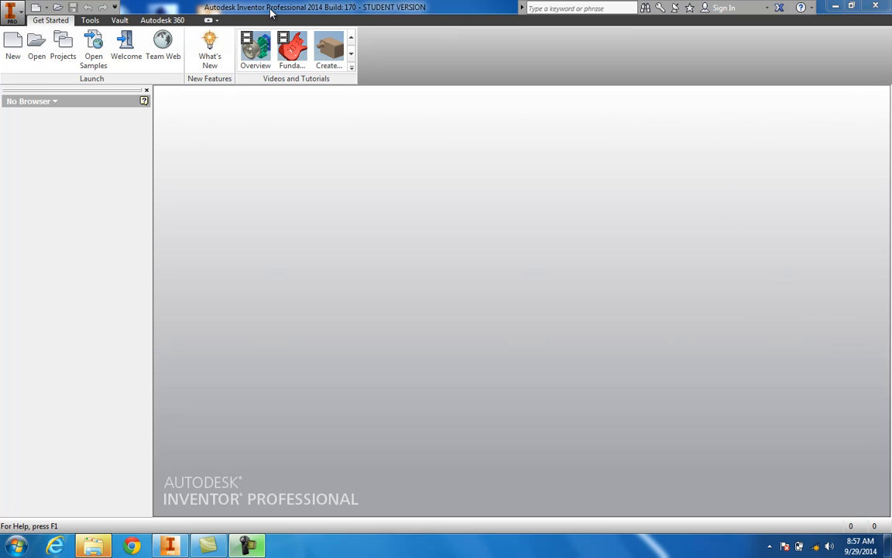
Step: Create a new drawing from the ANSI (in).idw template
click(14, 53)
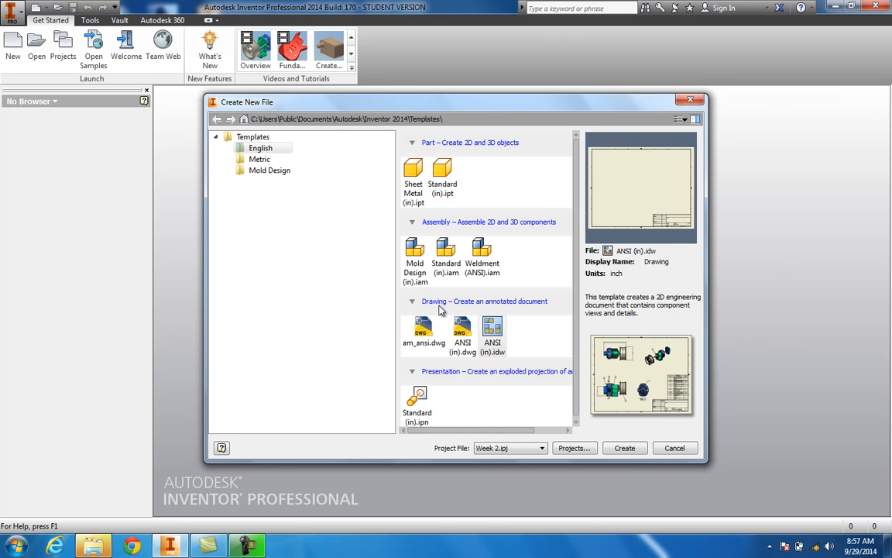
double_click(492, 350)
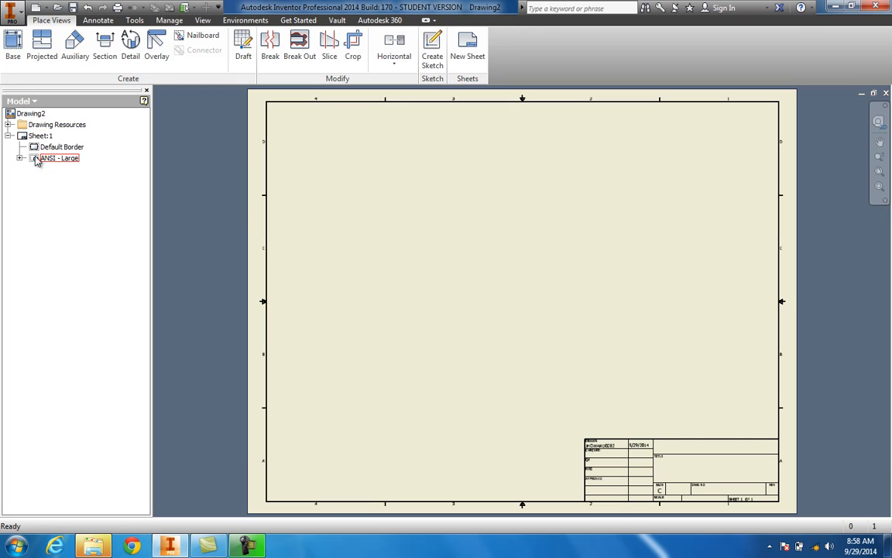
Step: Expand and browse the drawing resources: sheet formats, borders and title blocks
click(8, 125)
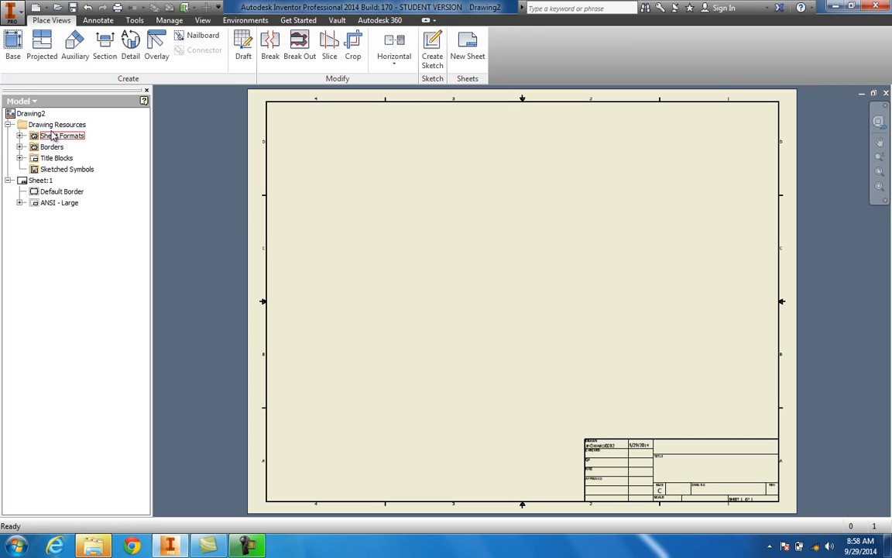
click(65, 169)
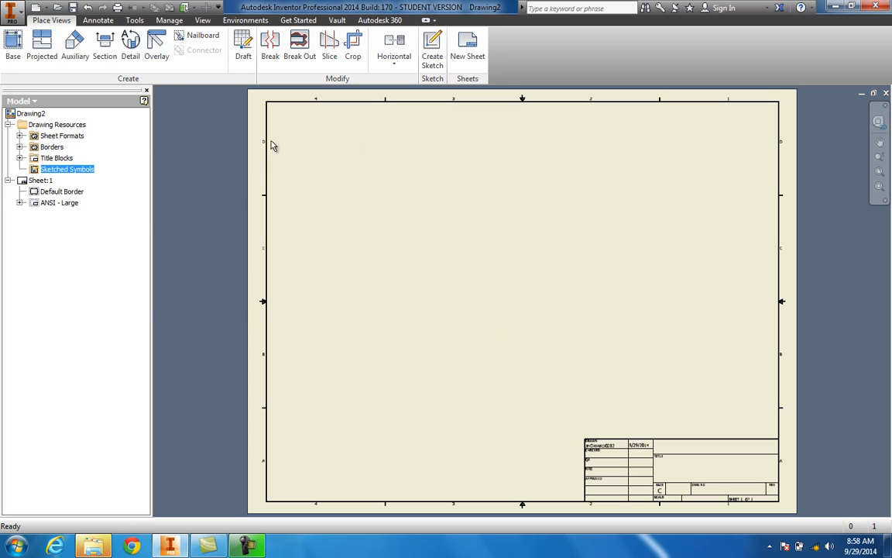
click(20, 146)
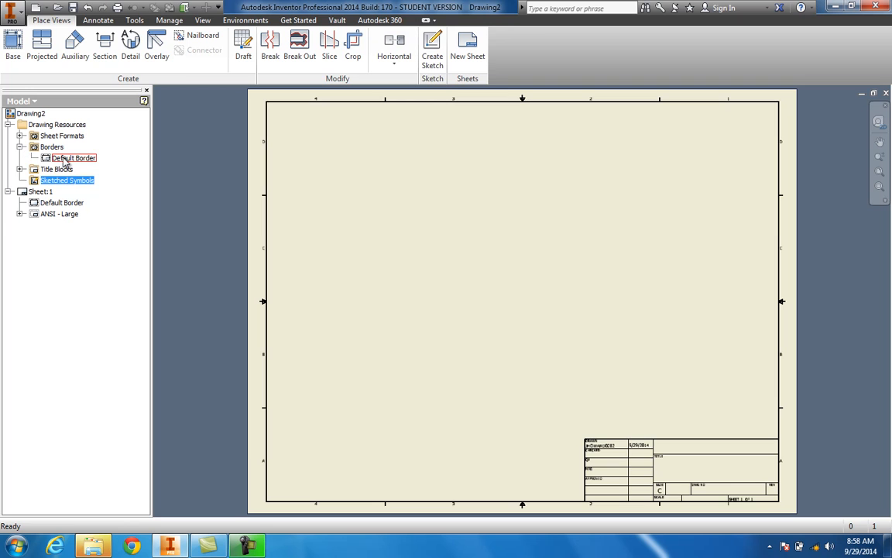
click(19, 147)
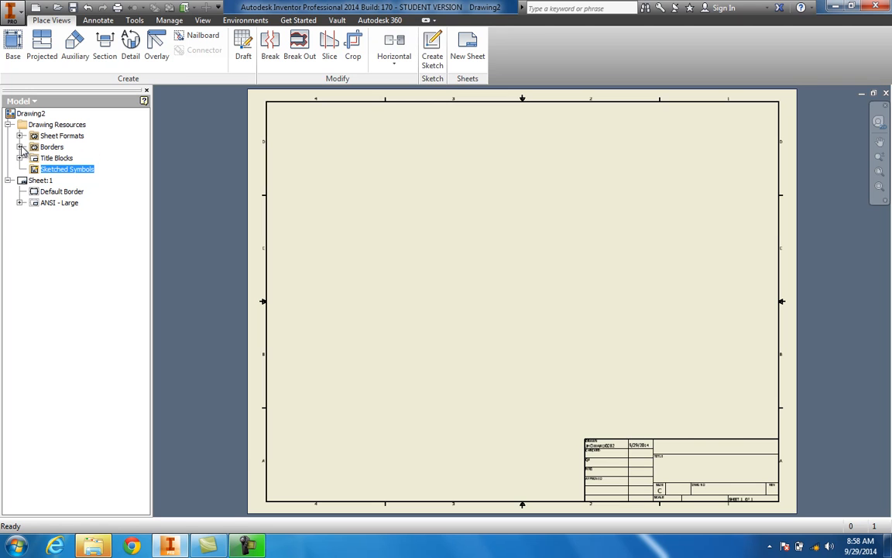
click(19, 136)
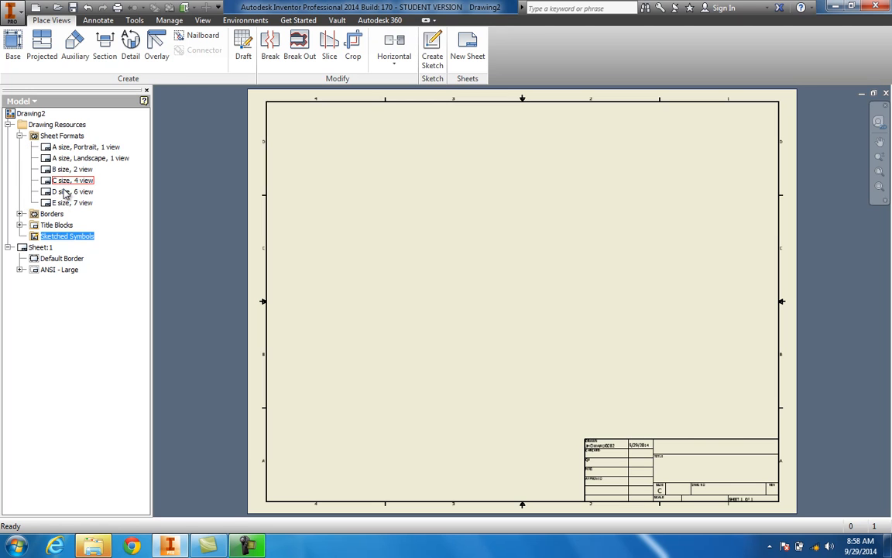
click(19, 136)
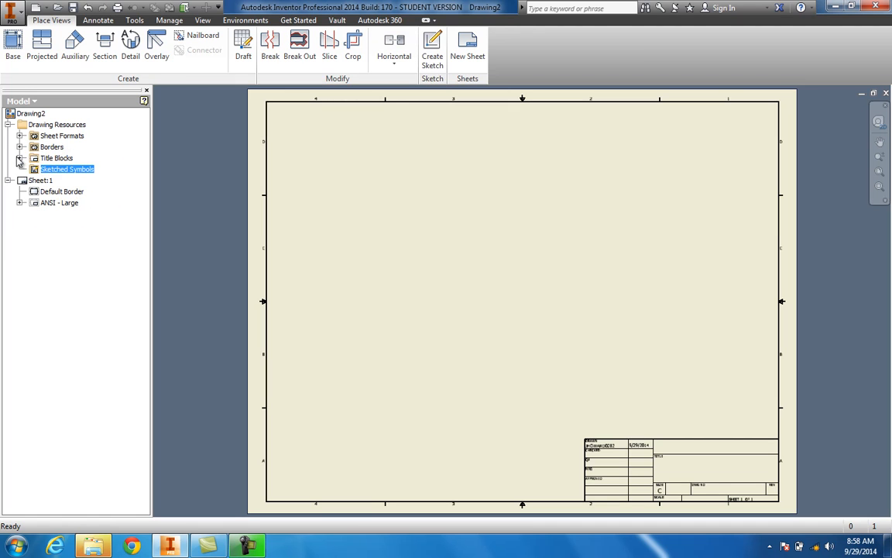
click(20, 158)
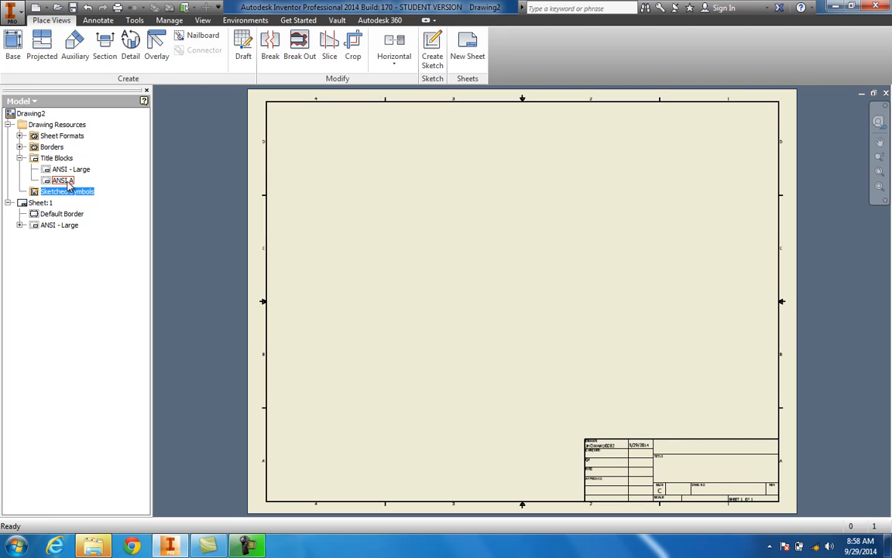
click(19, 158)
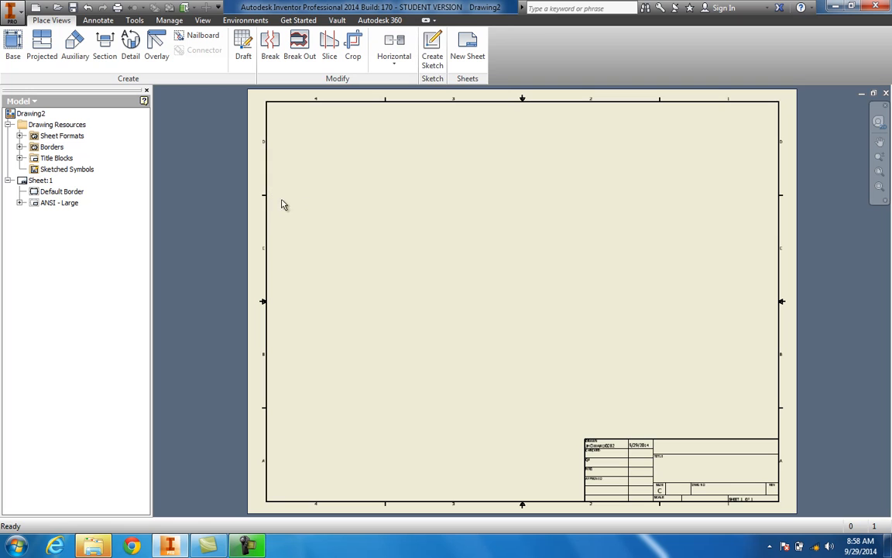
Step: Edit Sheet:1 and change its size to A in landscape orientation
click(42, 181)
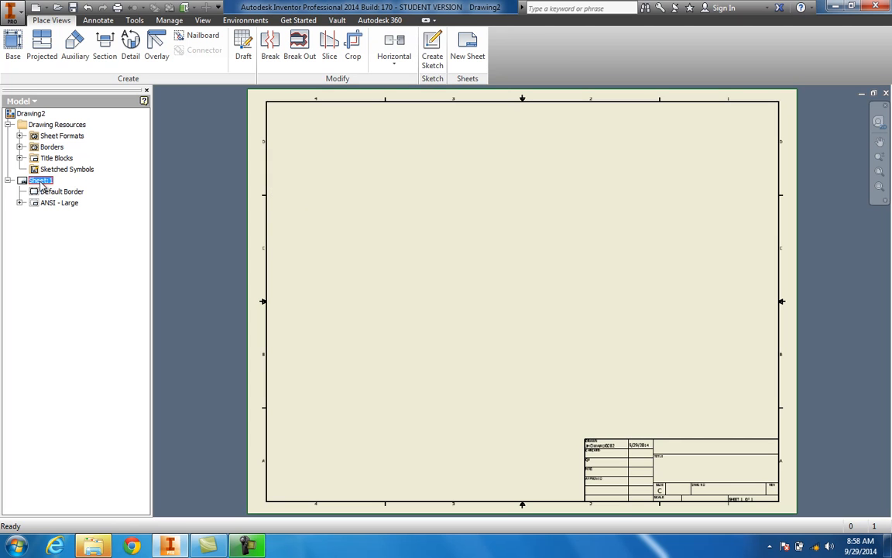
click(44, 221)
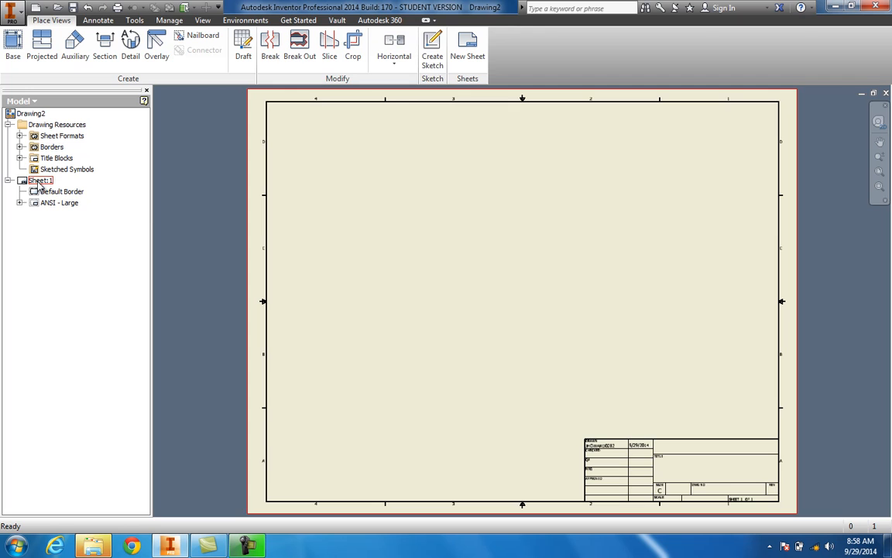
right_click(43, 185)
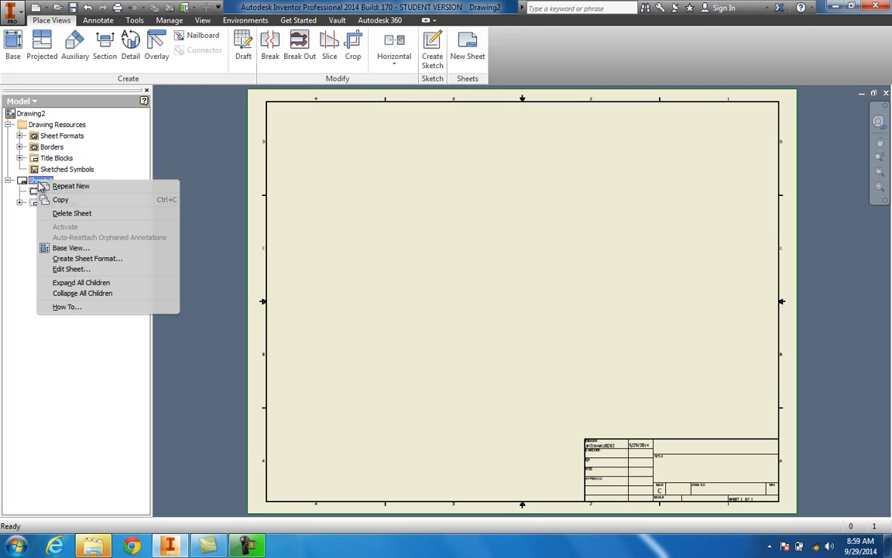
click(72, 269)
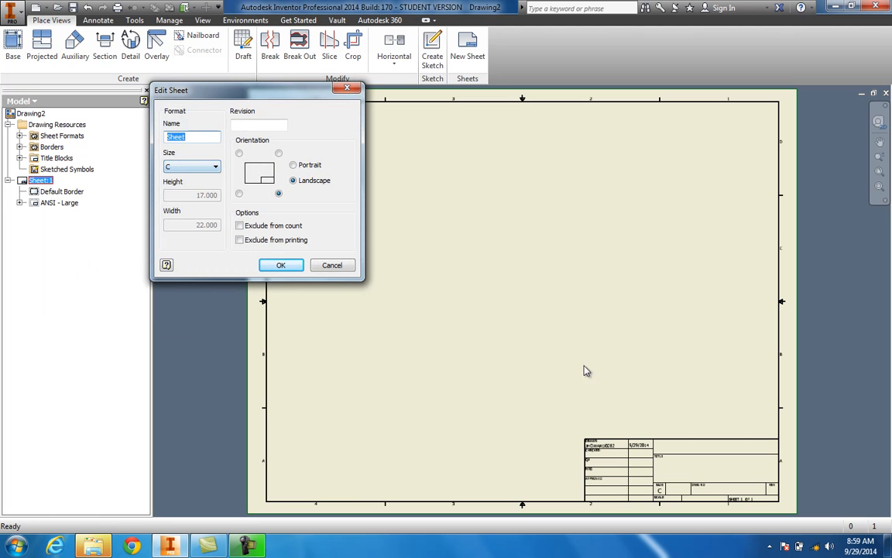
click(206, 169)
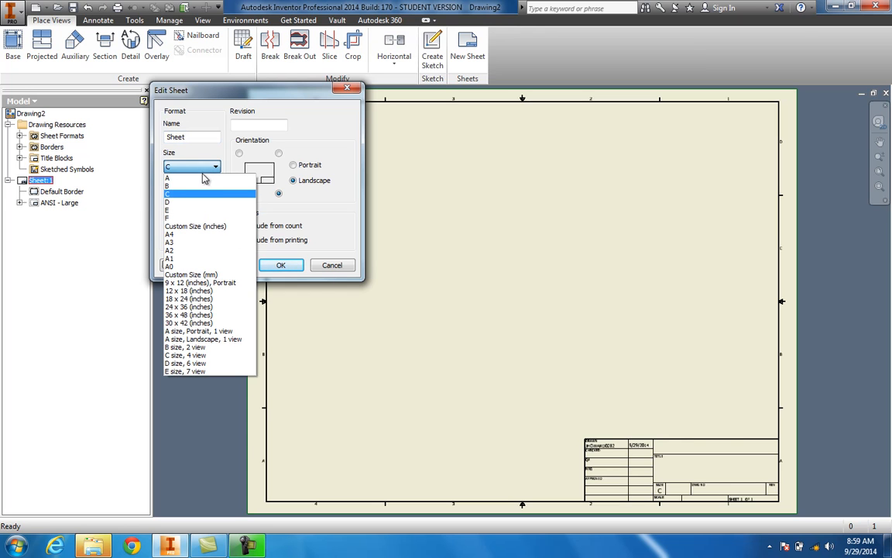
click(200, 178)
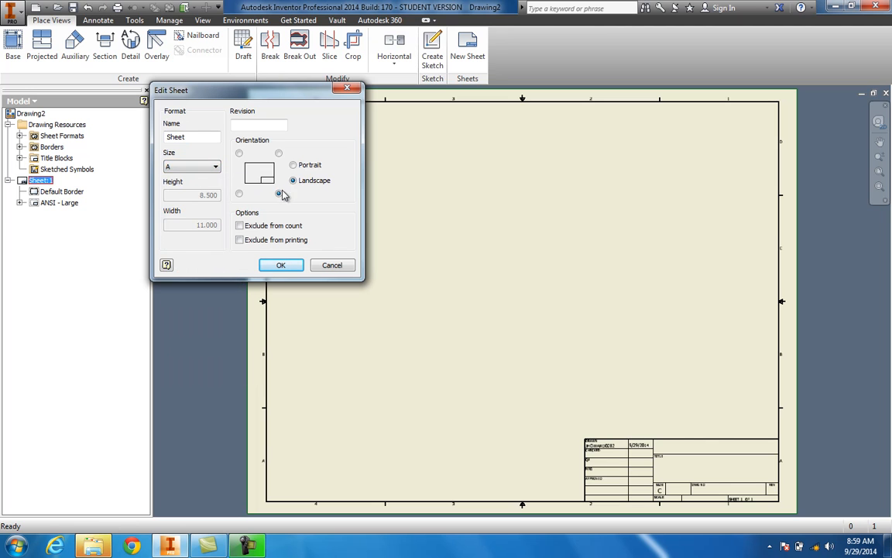
click(285, 265)
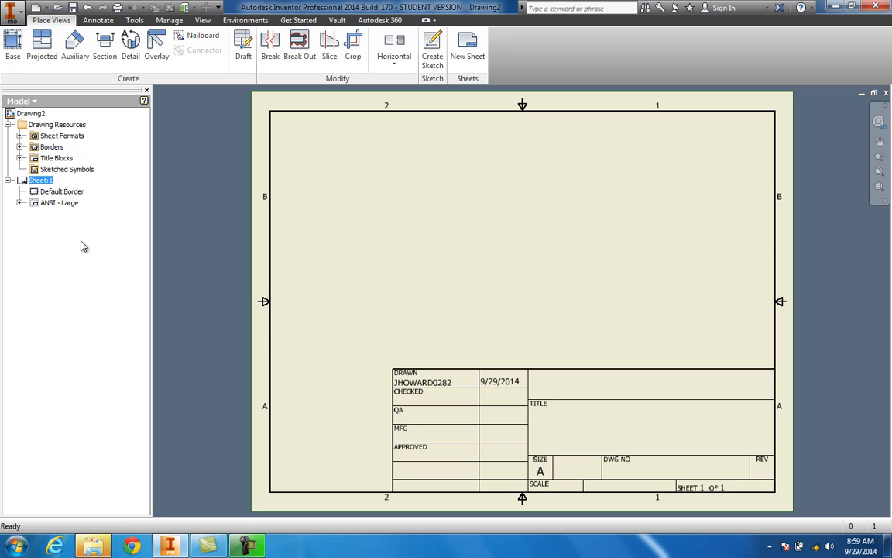
Step: Delete the ANSI - Large title block from the sheet
click(20, 203)
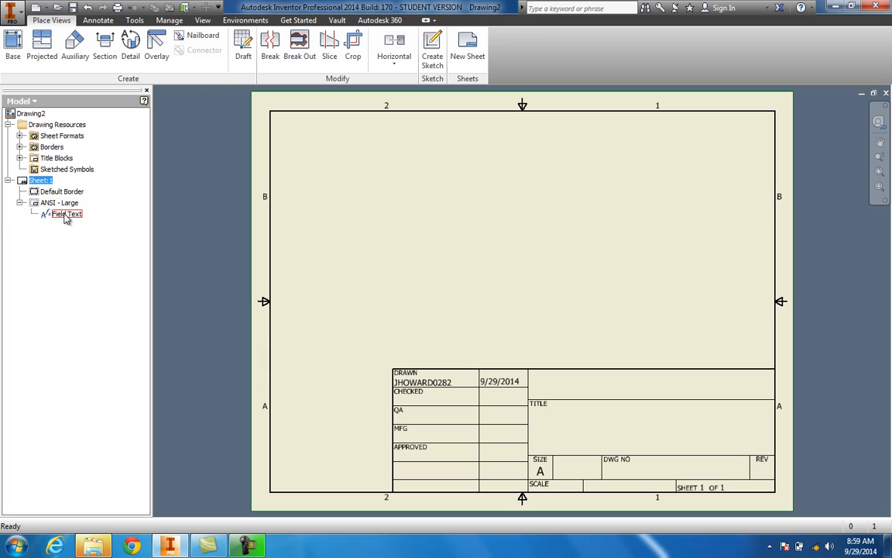
click(19, 202)
click(54, 204)
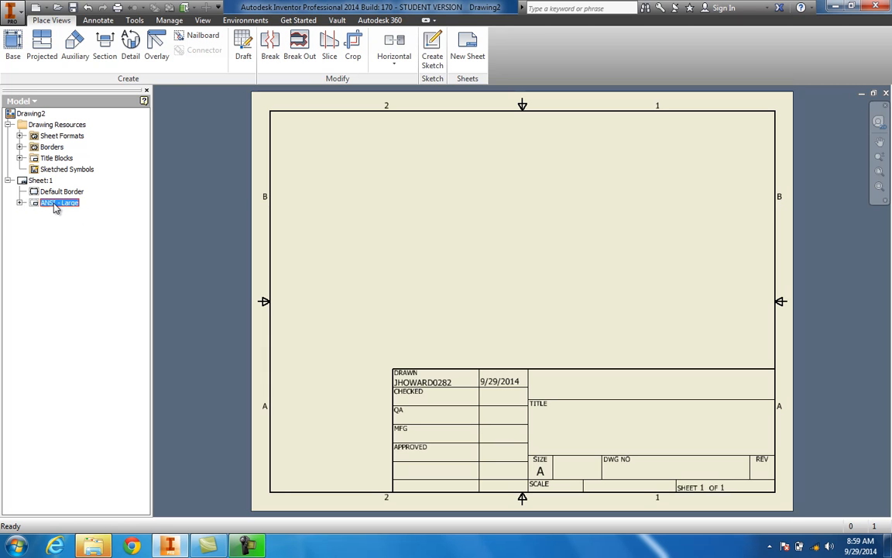
key(Delete)
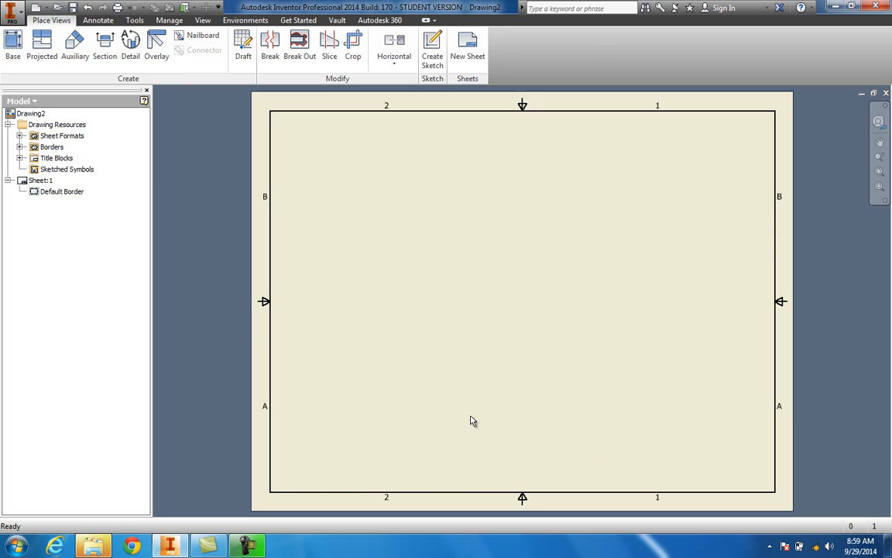
Step: Insert the ANSI A title block onto the sheet from the title block resources
click(20, 158)
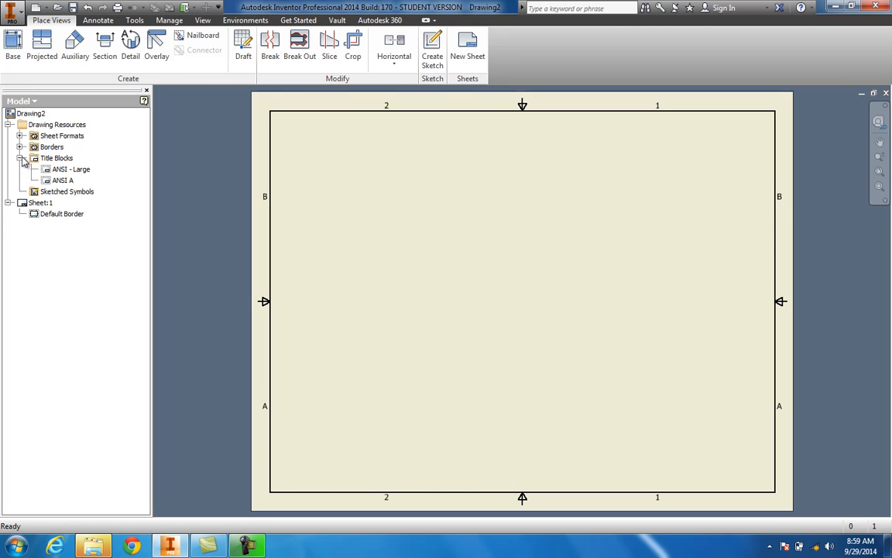
double_click(62, 182)
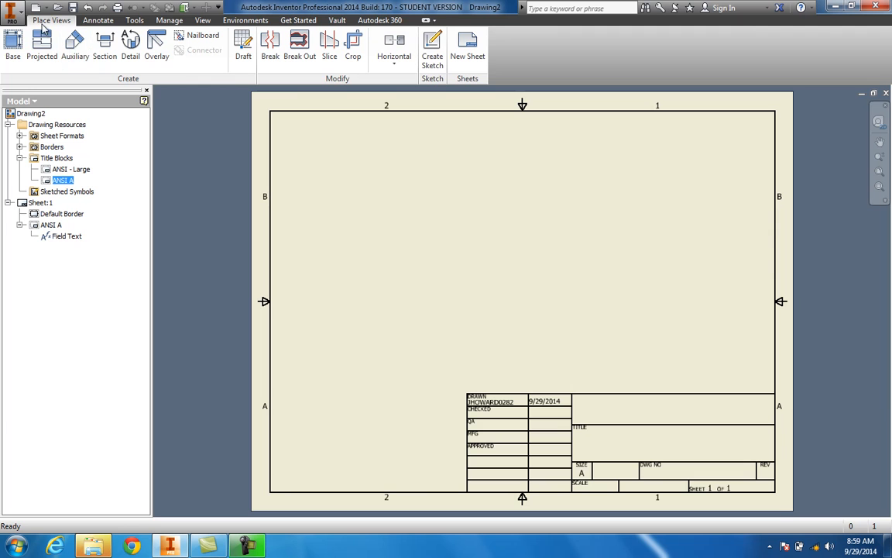
click(99, 21)
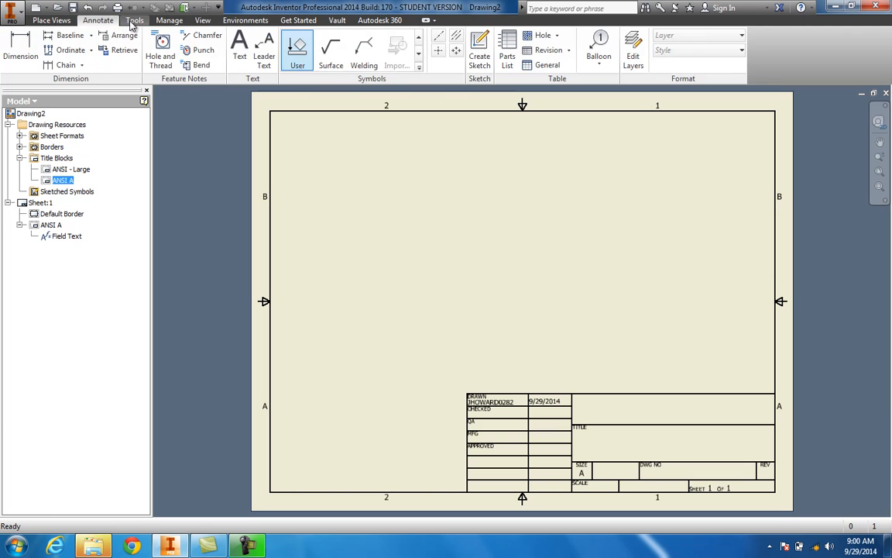
click(133, 21)
click(171, 21)
click(203, 21)
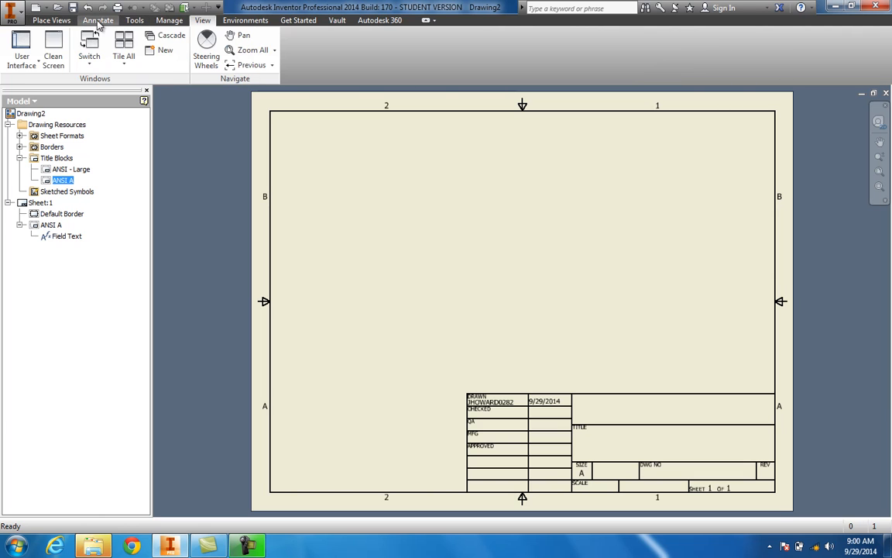
click(48, 21)
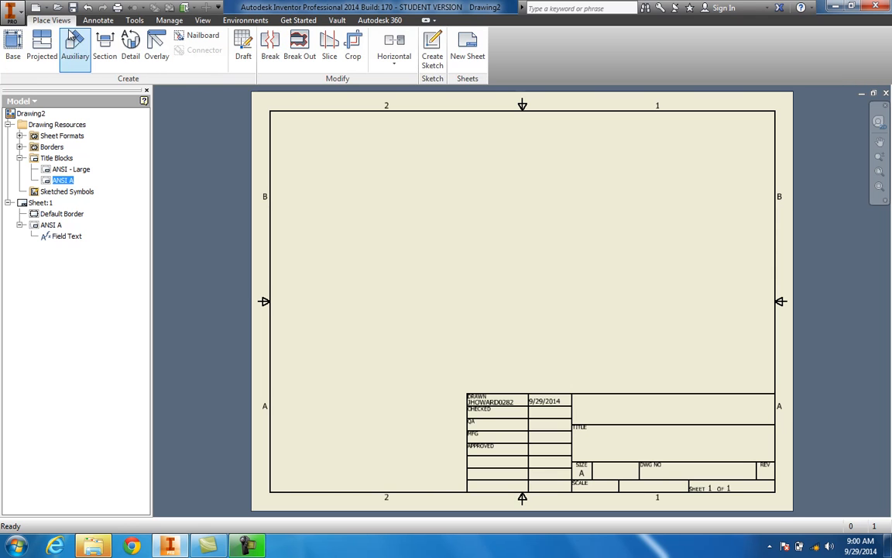
Step: Start a base view and choose the Week 2 Assignment.ipt part as its file
click(13, 56)
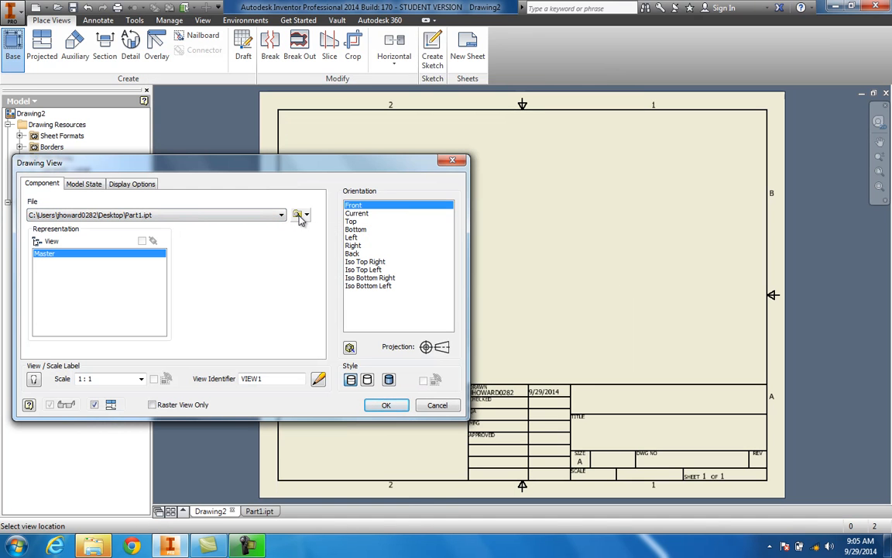
click(298, 215)
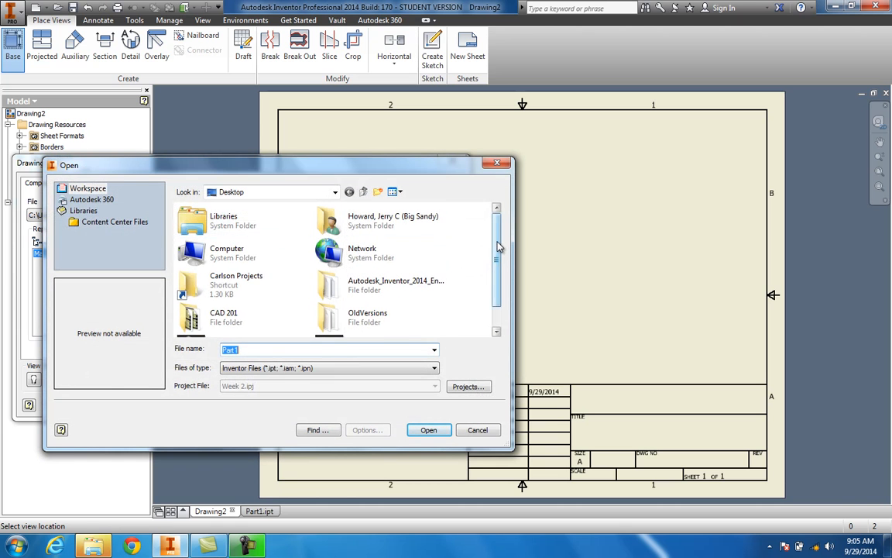
scroll(500, 246, down, 1)
click(379, 318)
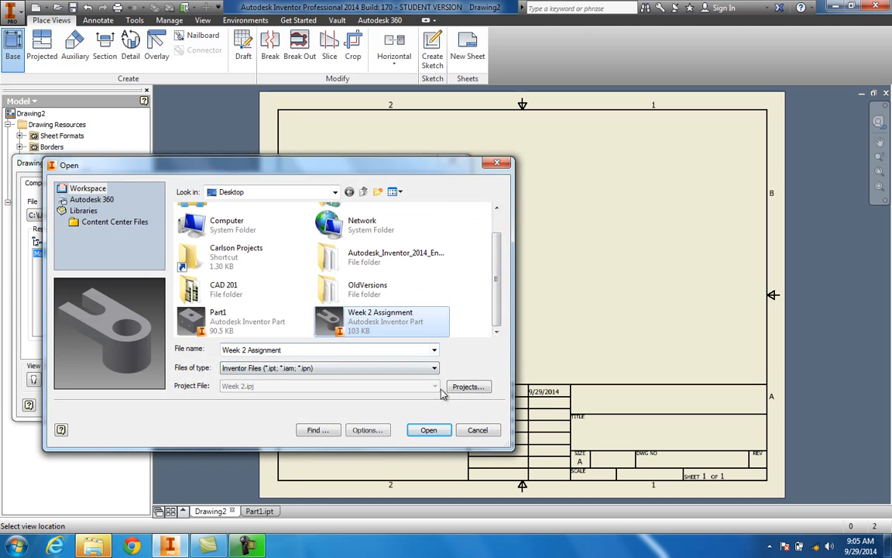
click(428, 430)
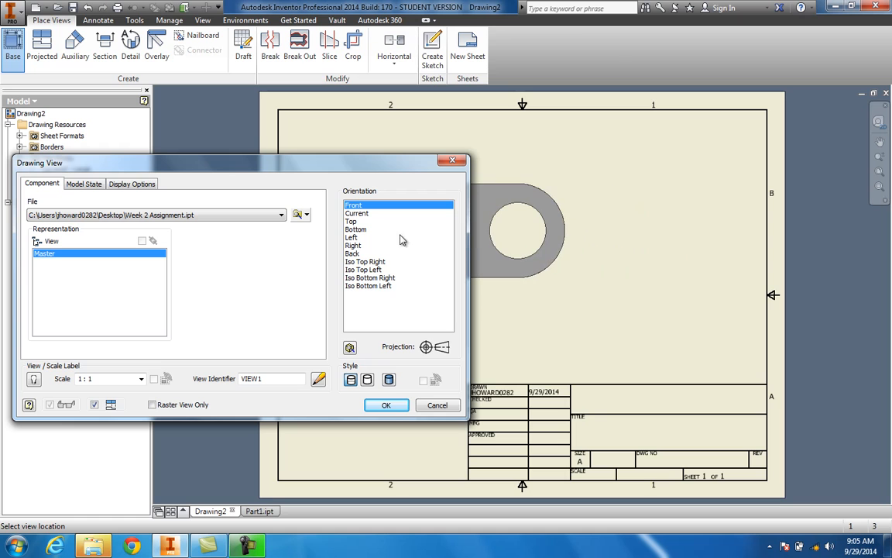
Step: Step through the base view orientations to Left
click(356, 213)
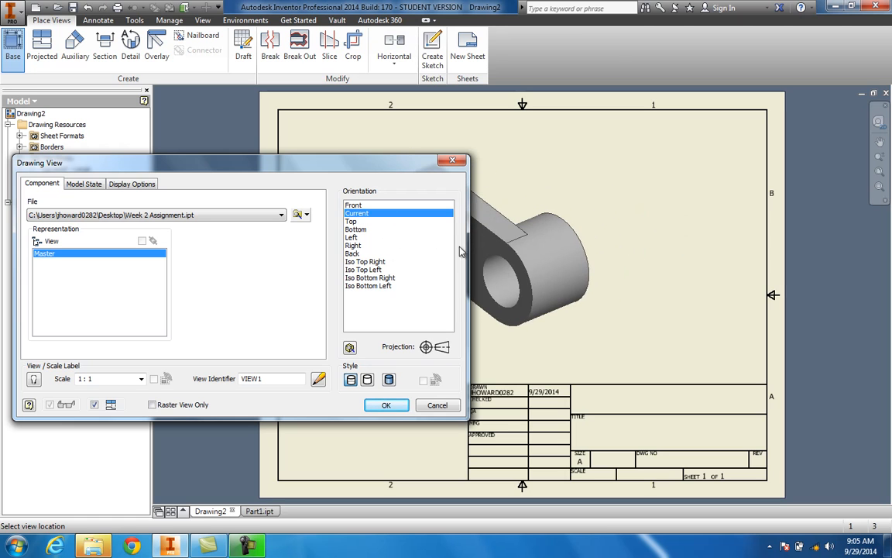
key(Down)
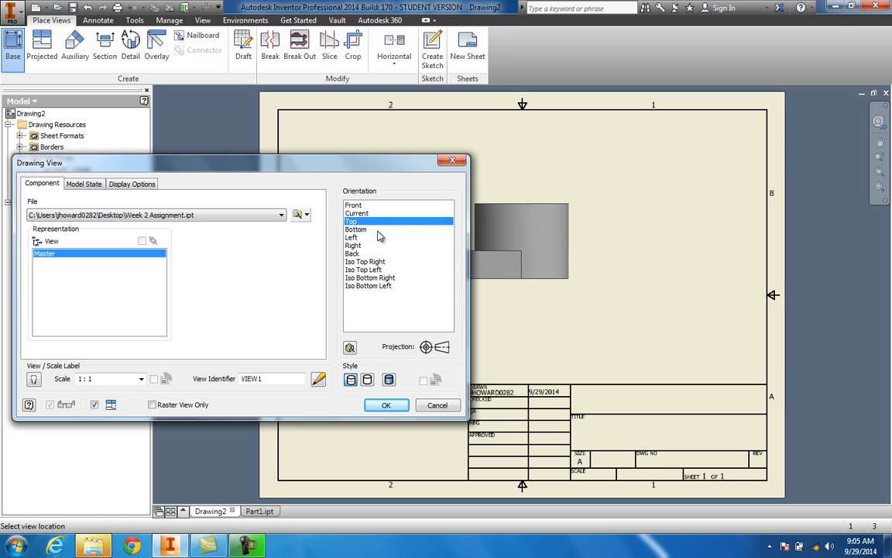
key(Down)
key(Down)
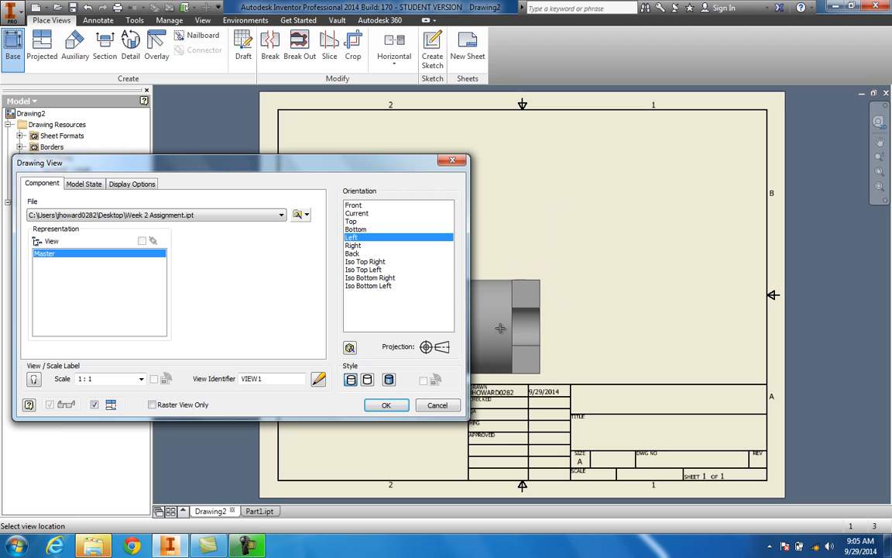
Step: Define a custom base view orientation starting from the bottom face, rotate it twice, and finish the custom view
click(350, 348)
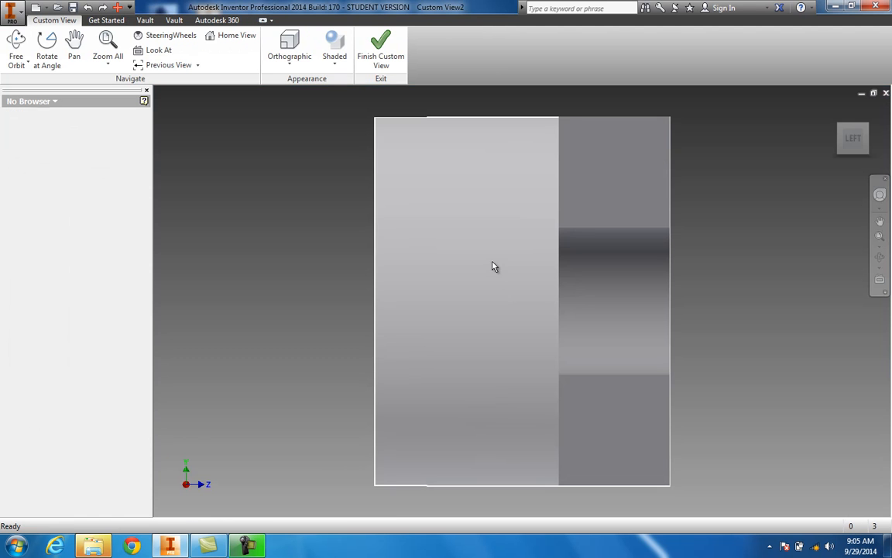
mouse_move(854, 143)
mouse_down()
mouse_move(782, 144)
mouse_move(661, 98)
mouse_move(578, 478)
mouse_move(501, 412)
mouse_move(854, 150)
mouse_up()
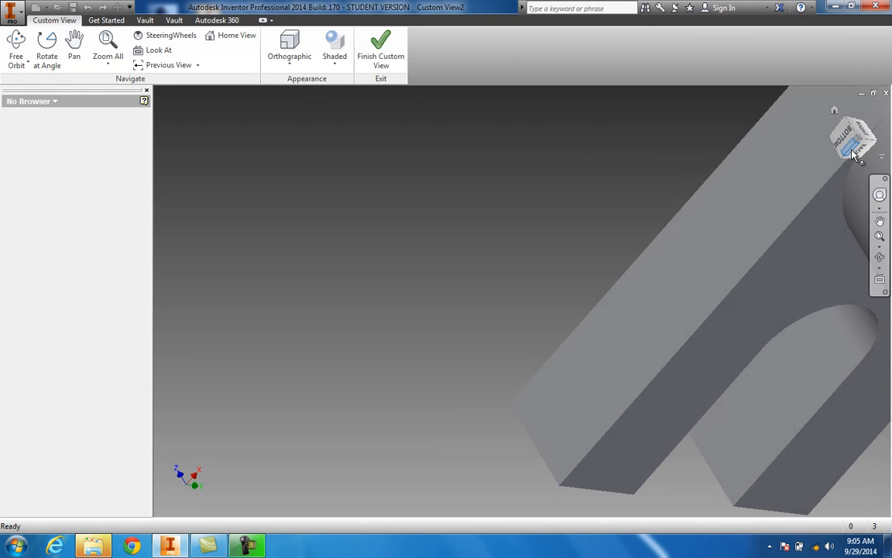
click(846, 139)
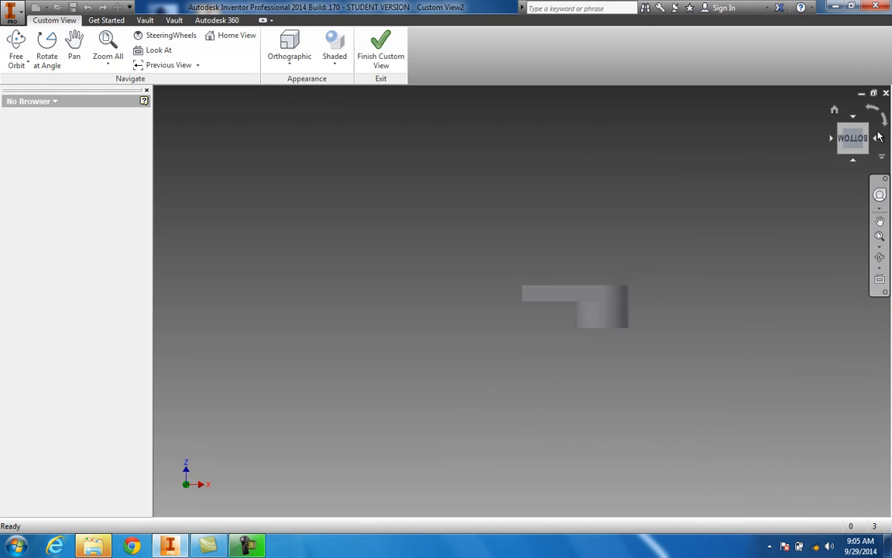
click(884, 122)
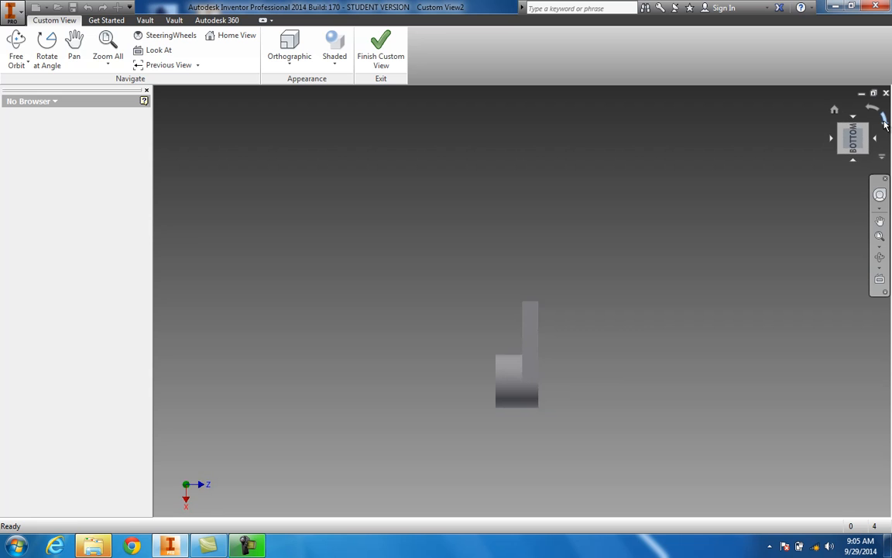
click(884, 123)
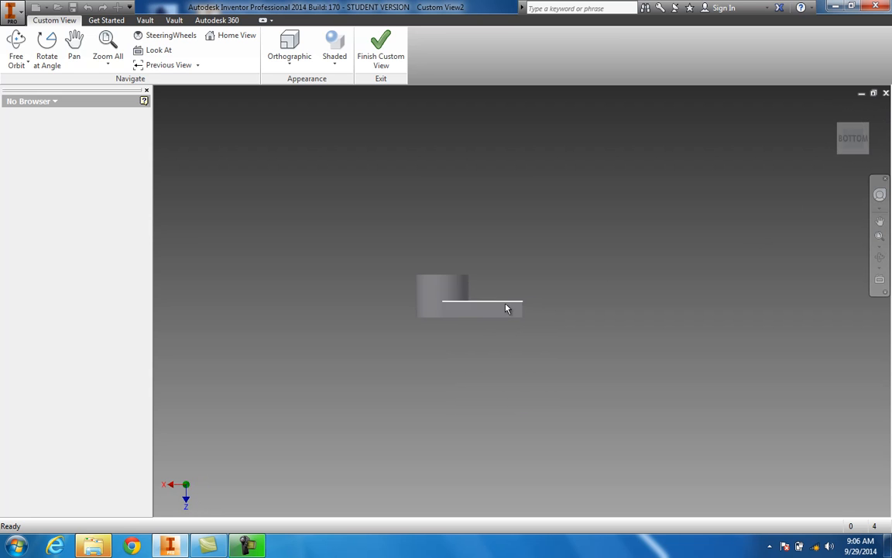
click(379, 58)
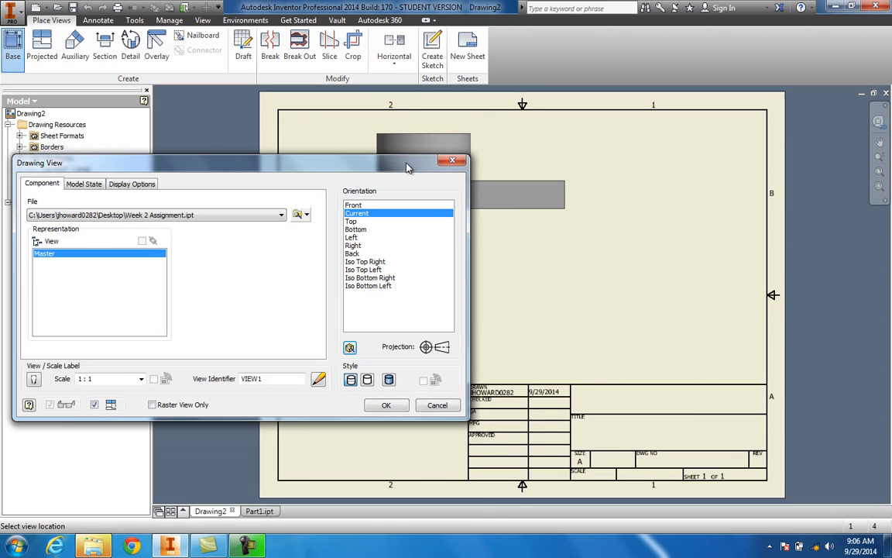
Step: Place the custom-oriented base view on the left side of the sheet
mouse_move(408, 168)
mouse_down()
mouse_move(286, 226)
mouse_move(259, 178)
mouse_move(421, 175)
mouse_up()
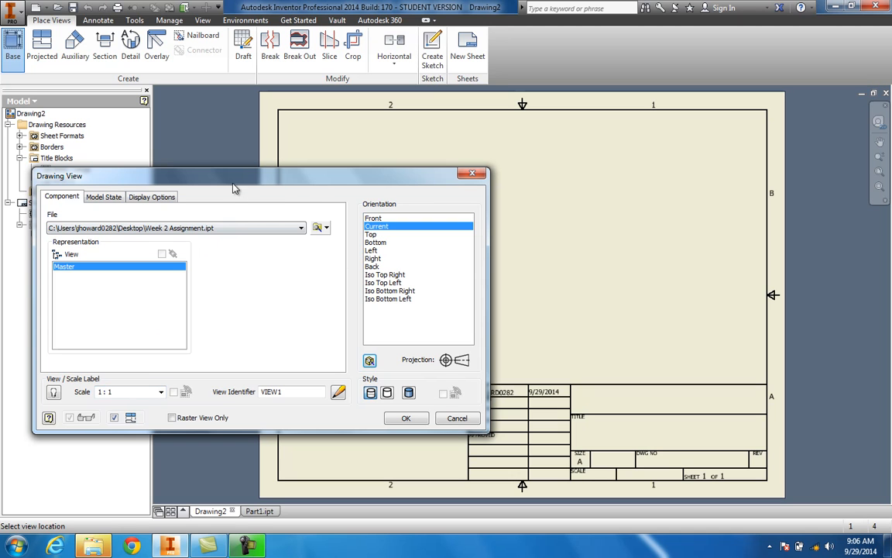
mouse_move(336, 180)
mouse_down()
mouse_move(106, 126)
mouse_move(130, 295)
mouse_up()
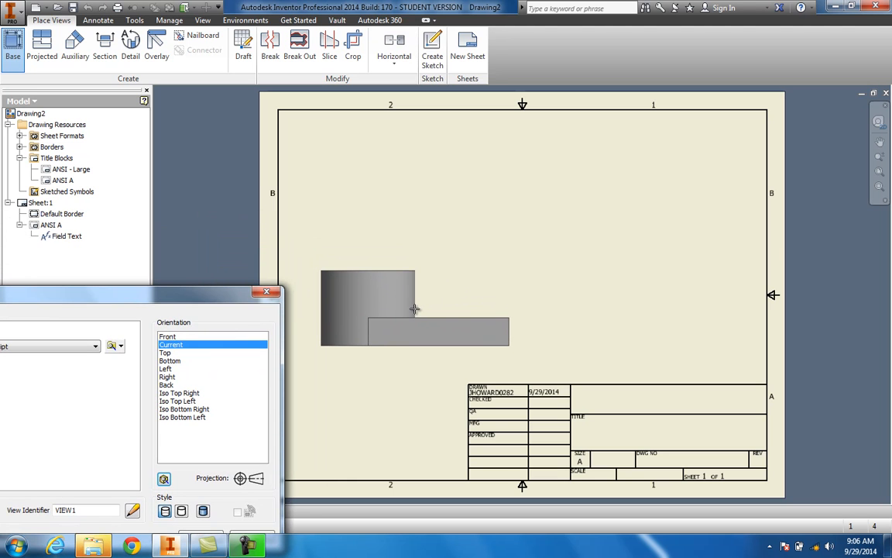
click(416, 309)
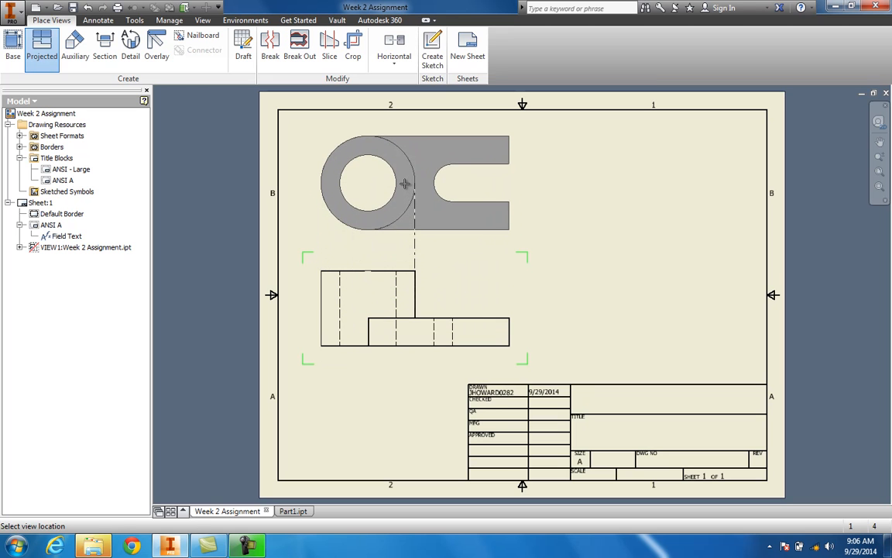
Step: Project a top view above the base view and create it
click(404, 183)
right_click(353, 236)
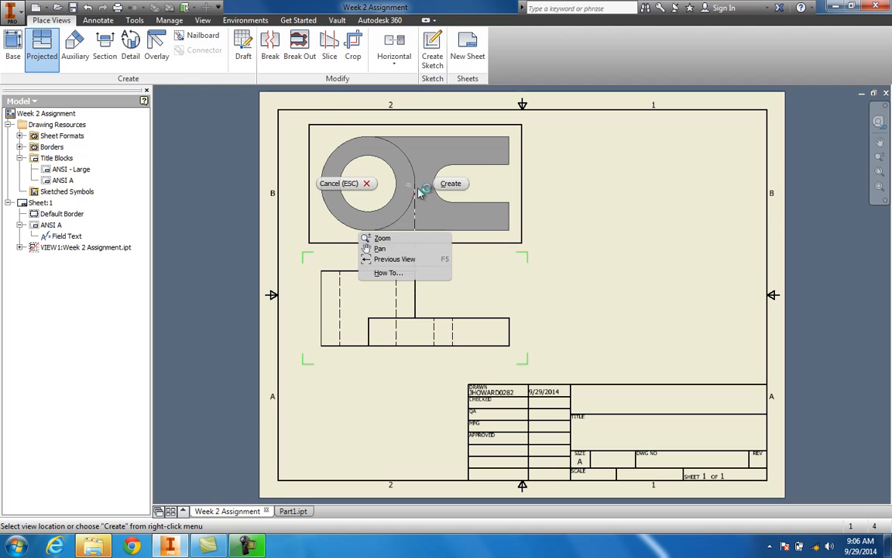
click(444, 184)
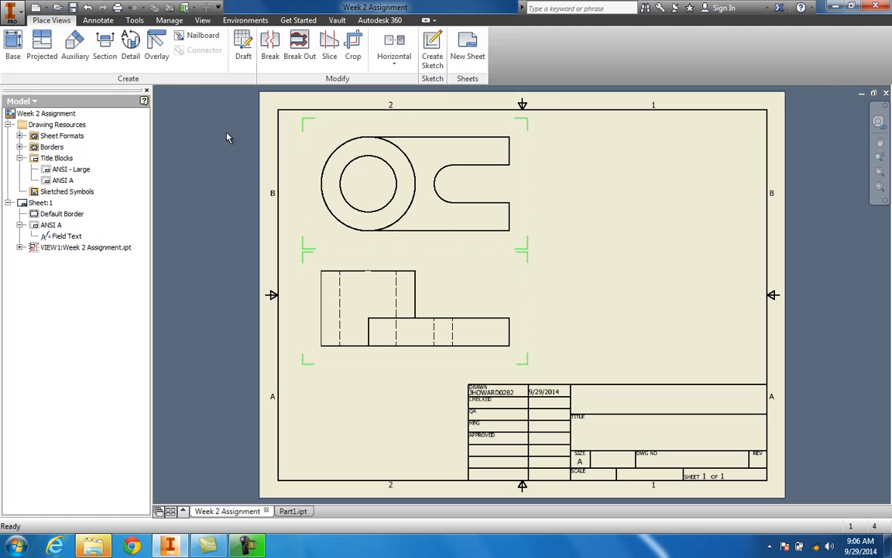
Step: Project a side view to the right of the base view and create it
click(42, 45)
click(417, 267)
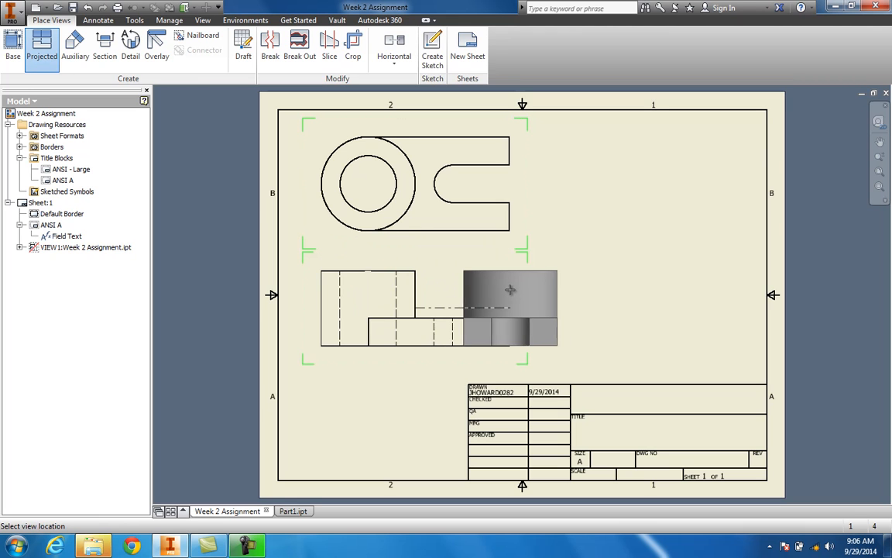
click(629, 307)
right_click(629, 307)
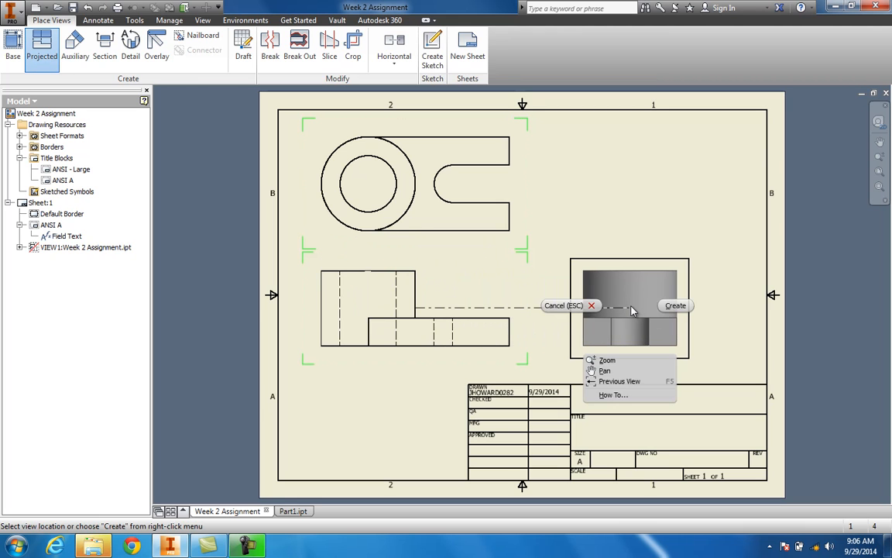
click(673, 304)
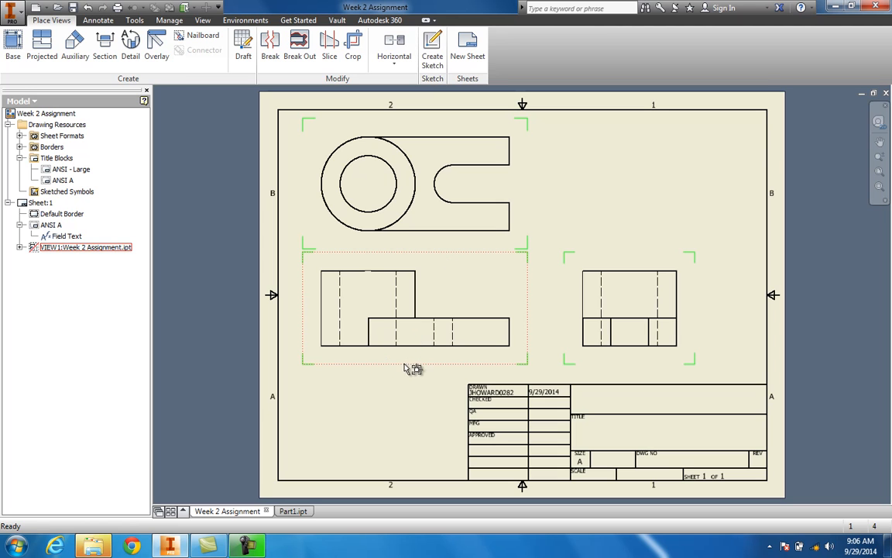
Step: Reposition the base view and the top view lower on the sheet
drag(413, 375, 414, 395)
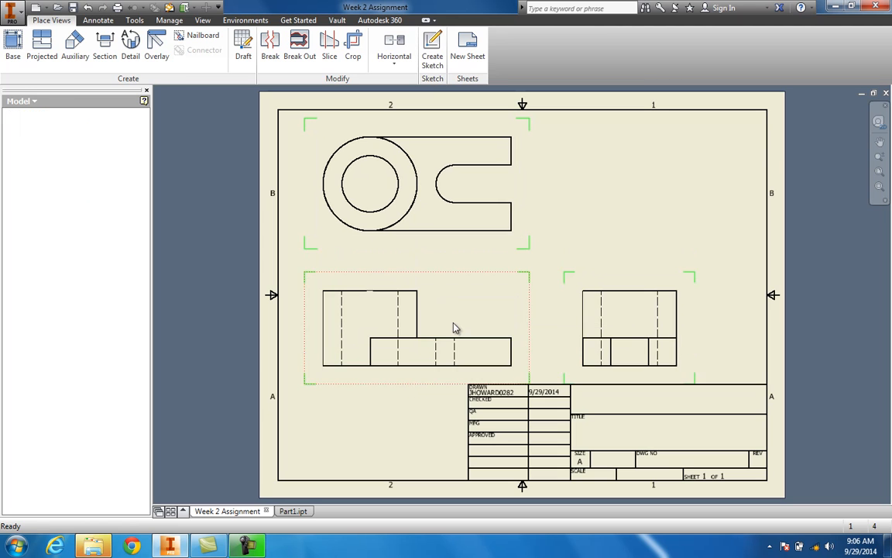
drag(424, 245, 455, 276)
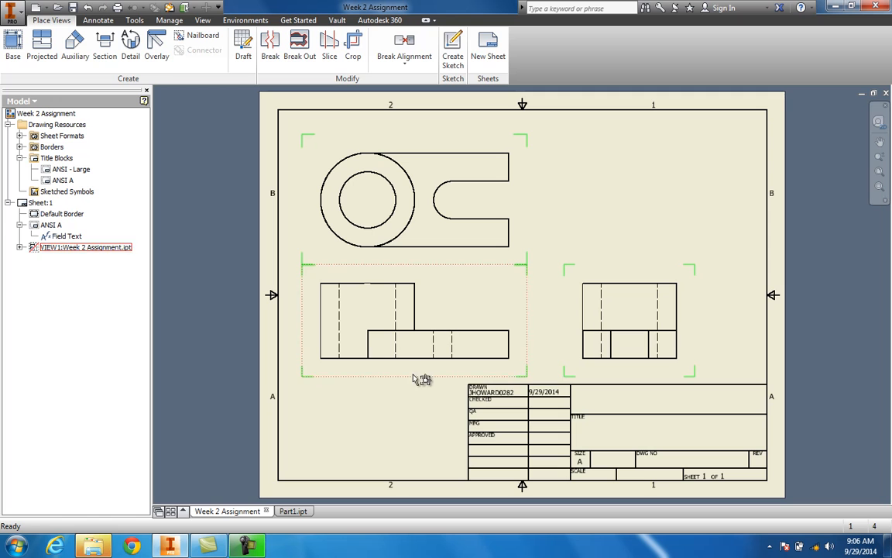
Step: Start another base view and choose the Week 2 Assignment part file for it
click(11, 47)
mouse_move(204, 297)
mouse_down()
mouse_move(351, 246)
mouse_move(376, 225)
mouse_up()
click(298, 277)
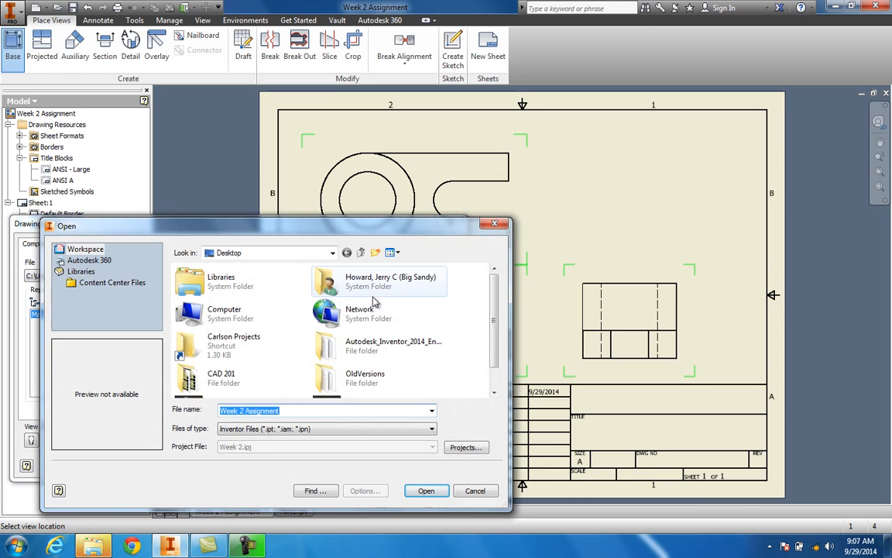
scroll(418, 333, down, 1)
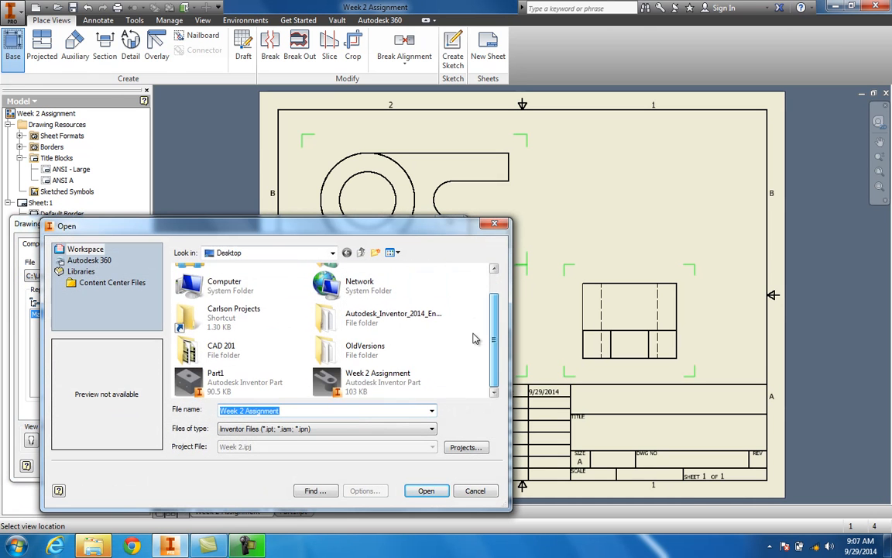
click(378, 378)
click(426, 491)
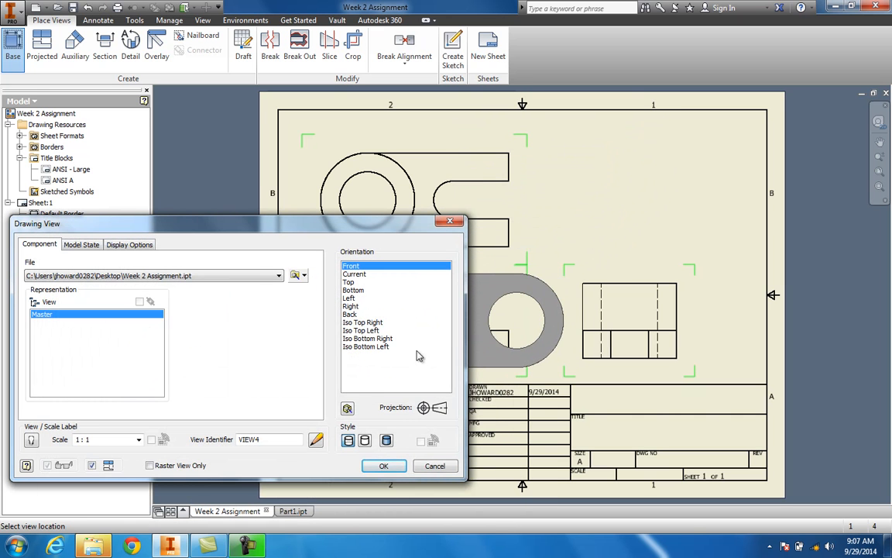
Step: Orbit the part into a custom isometric orientation and finish the custom view
click(348, 409)
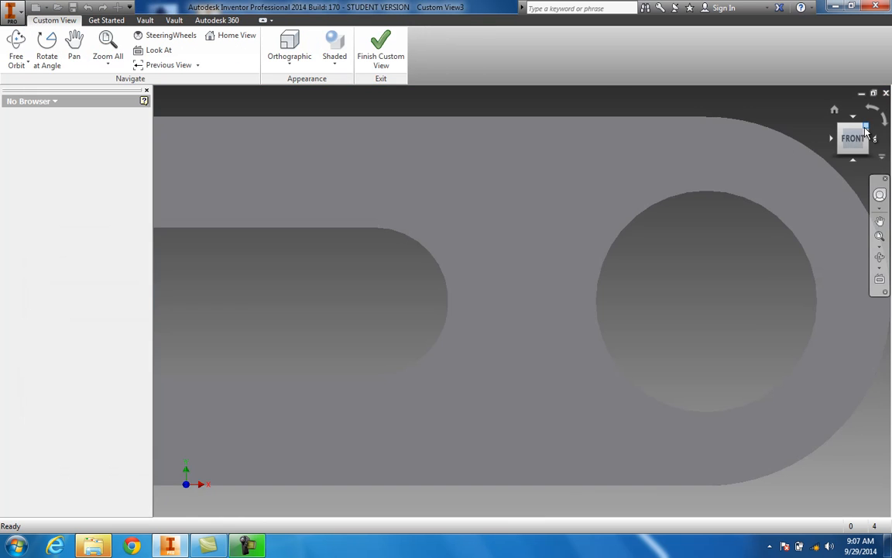
click(866, 128)
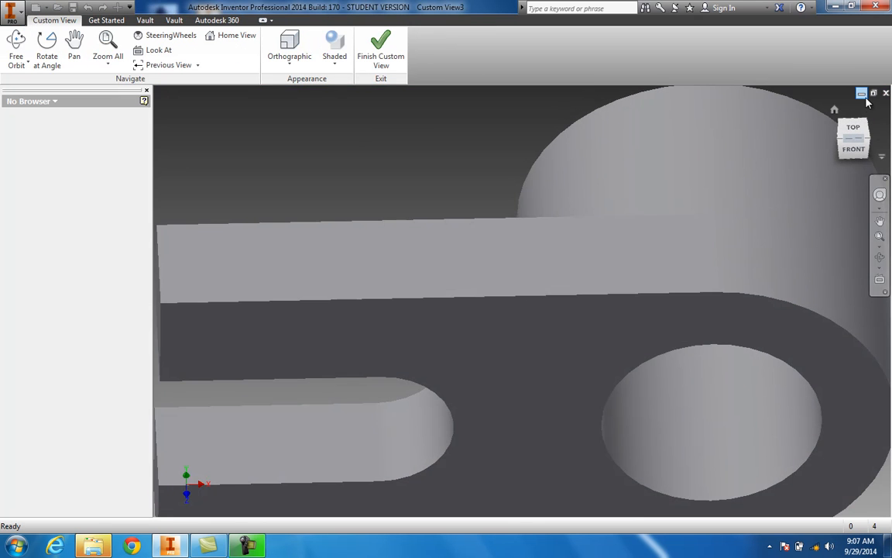
click(866, 122)
mouse_move(854, 135)
mouse_down()
mouse_move(814, 125)
mouse_move(580, 496)
mouse_move(533, 94)
mouse_move(519, 149)
mouse_move(560, 175)
mouse_move(467, 189)
mouse_up()
mouse_move(862, 131)
mouse_down()
mouse_move(173, 253)
mouse_move(240, 124)
mouse_move(271, 113)
mouse_up()
click(852, 138)
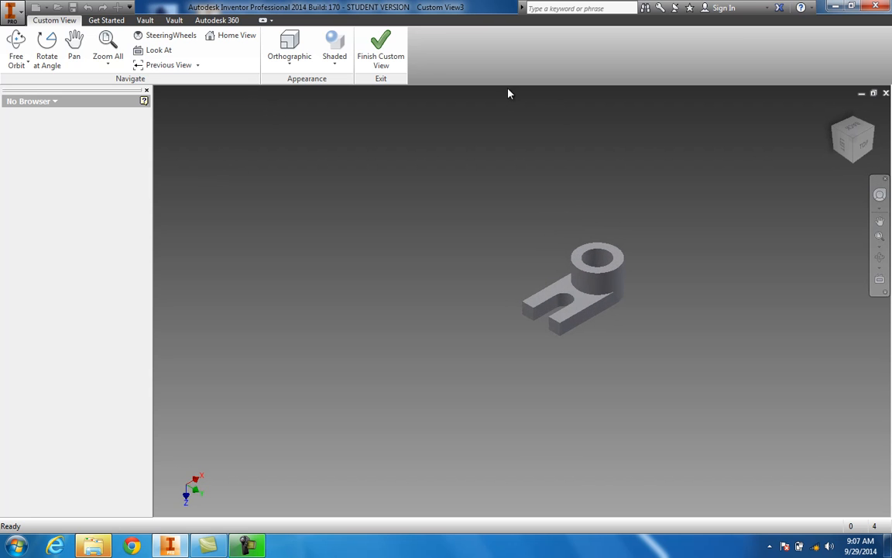
click(379, 58)
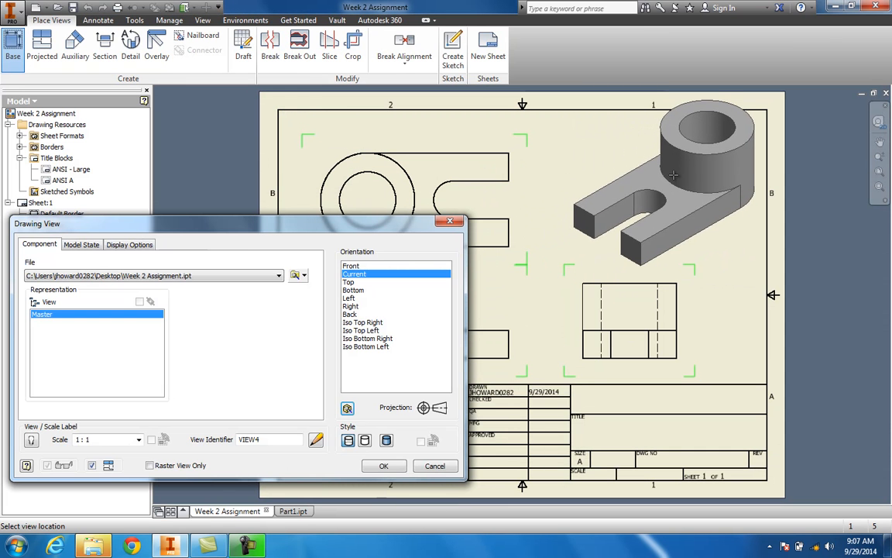
Step: Place the isometric view at the sheet's upper right at scale 1 / 2 with its label shown
click(139, 439)
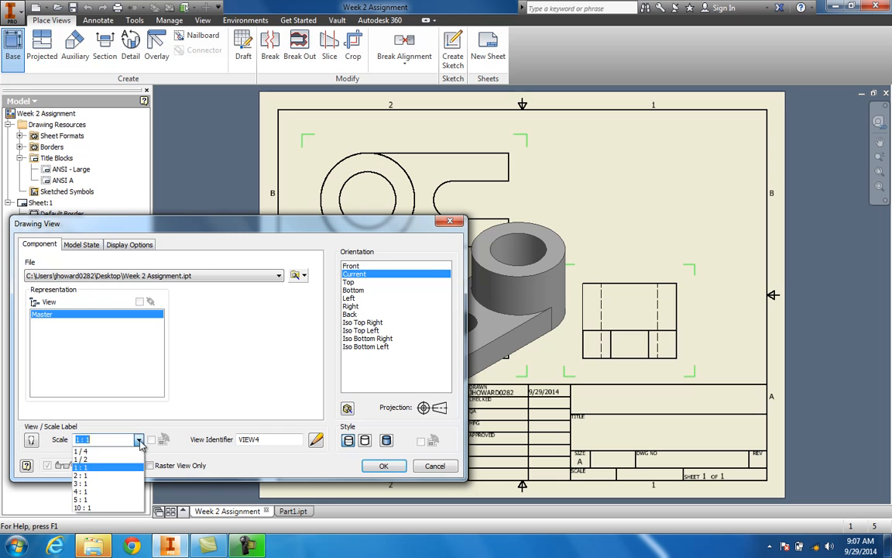
click(94, 465)
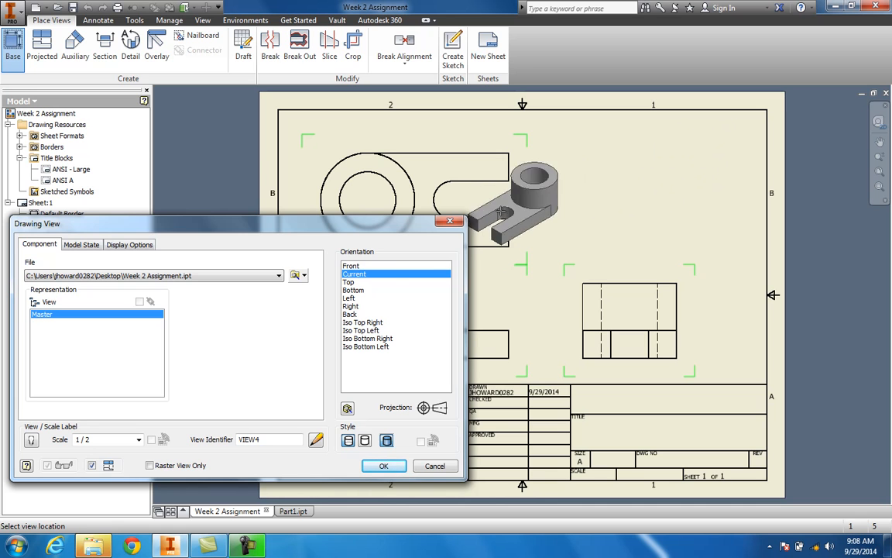
click(31, 439)
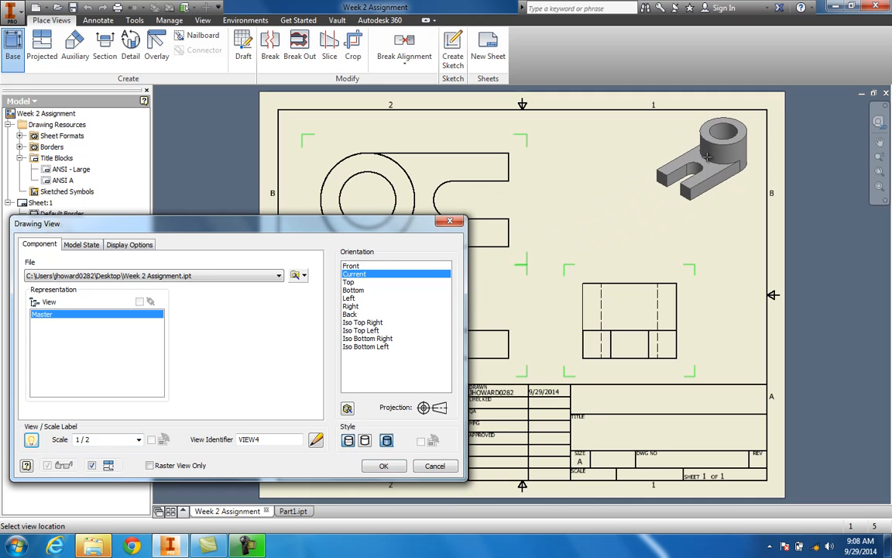
click(713, 155)
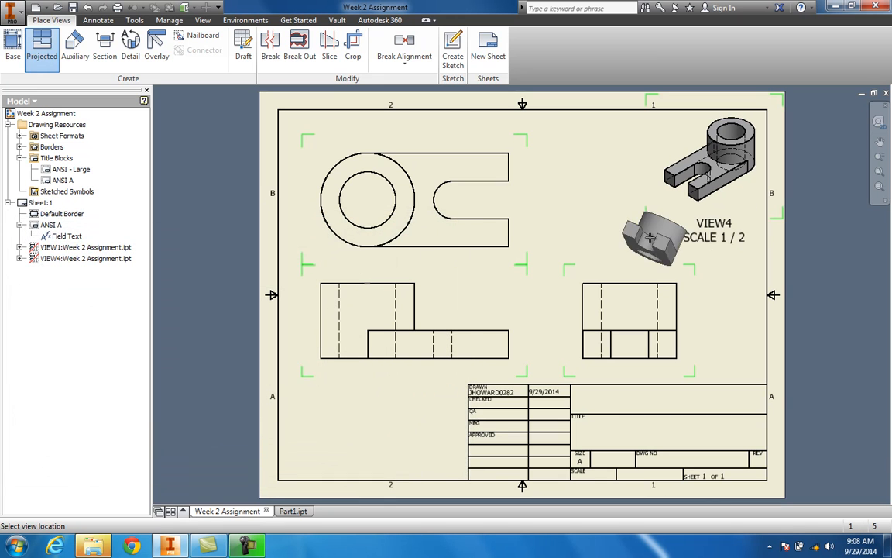
Step: Delete the view identifier from the isometric view's label and move the label up beneath the view
key(Escape)
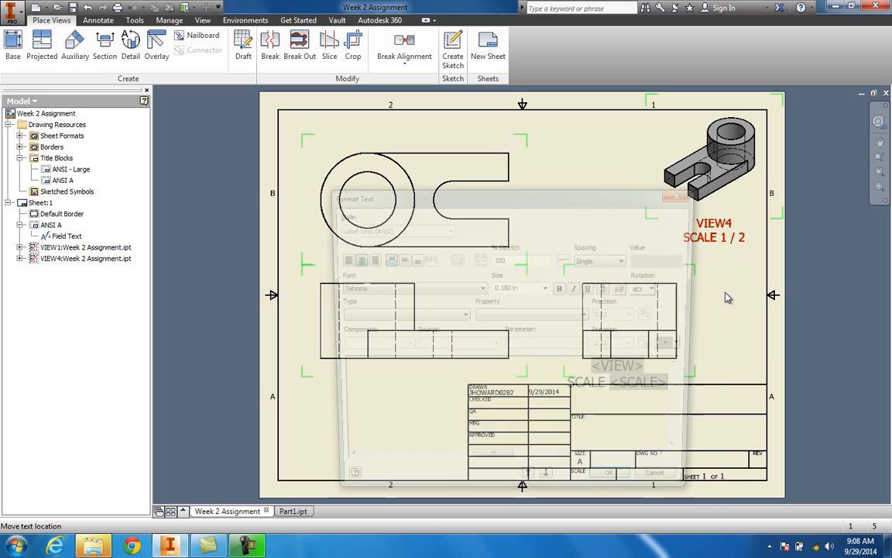
double_click(721, 244)
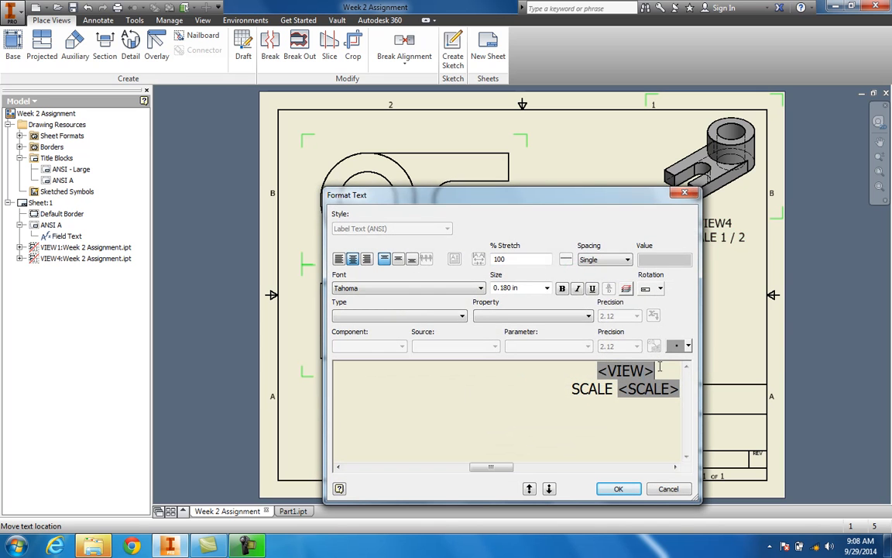
key(Delete)
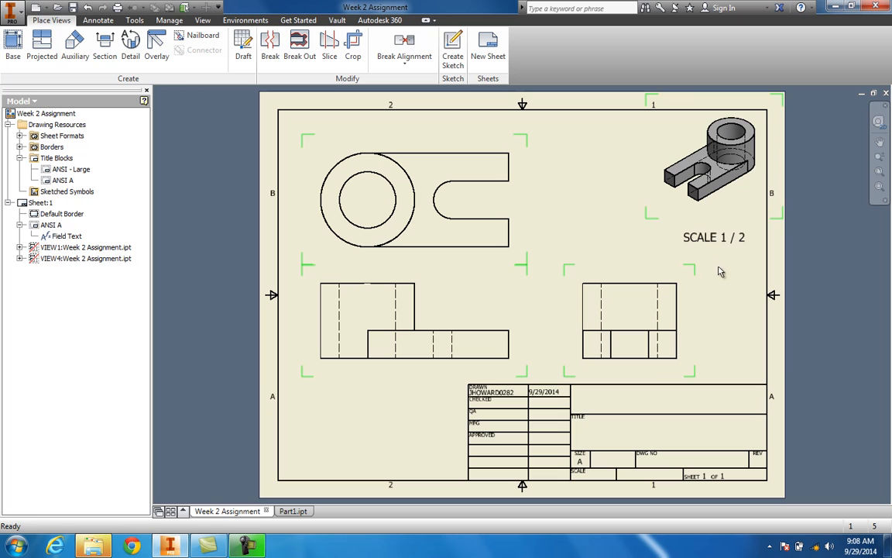
drag(724, 254, 722, 231)
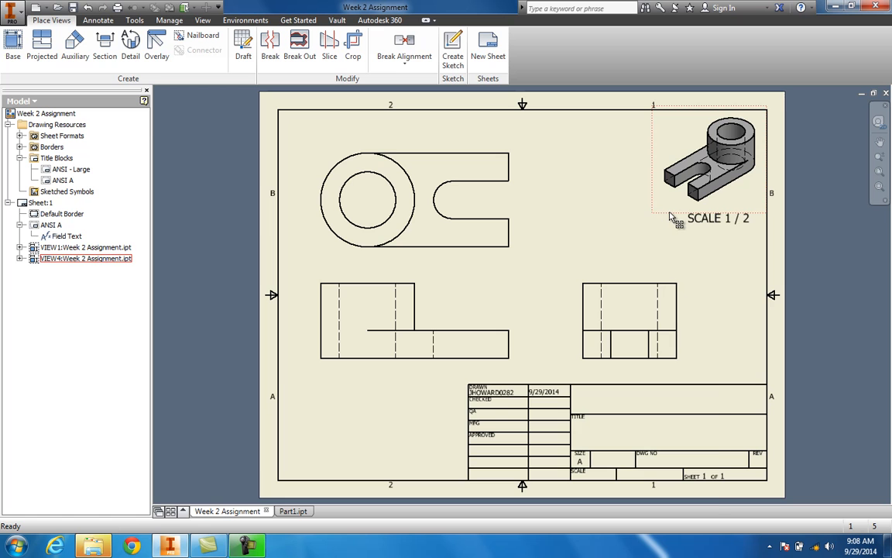
Step: Edit the isometric view and set its style to Hidden Line Removed
right_click(631, 211)
click(679, 246)
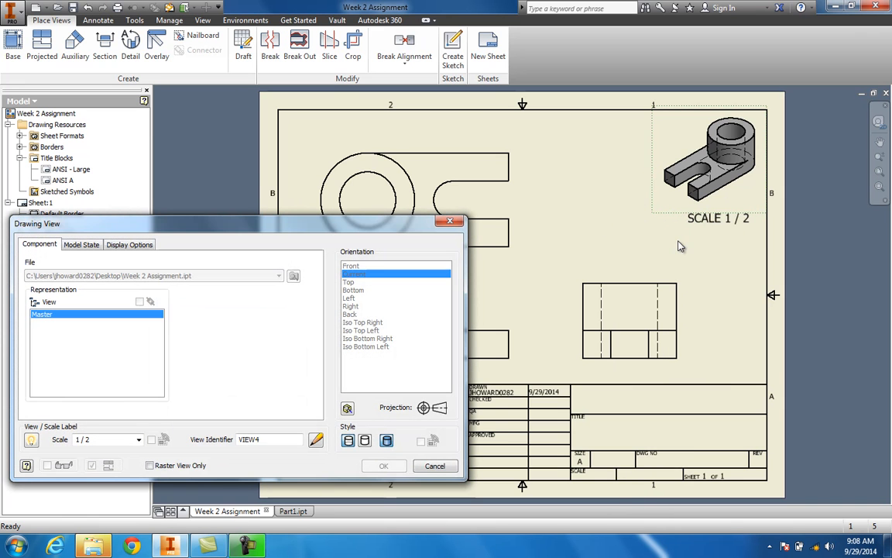
click(365, 443)
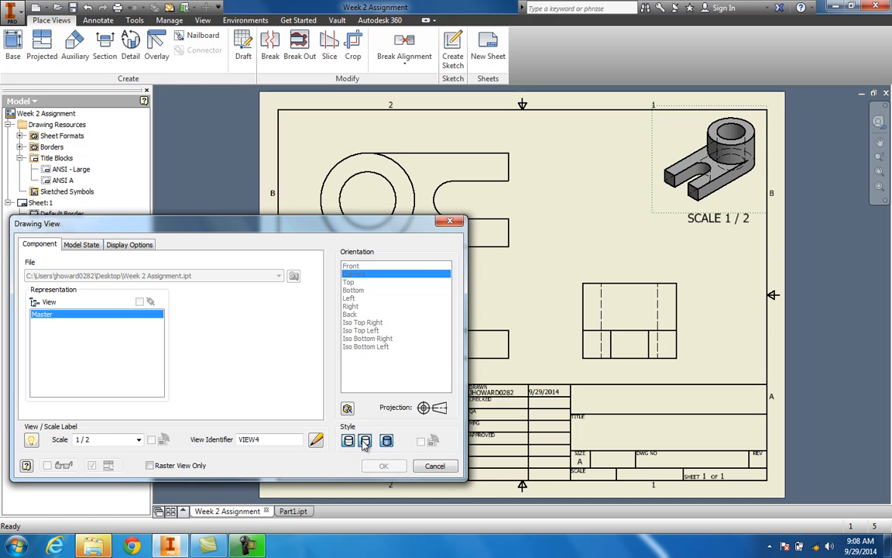
click(383, 467)
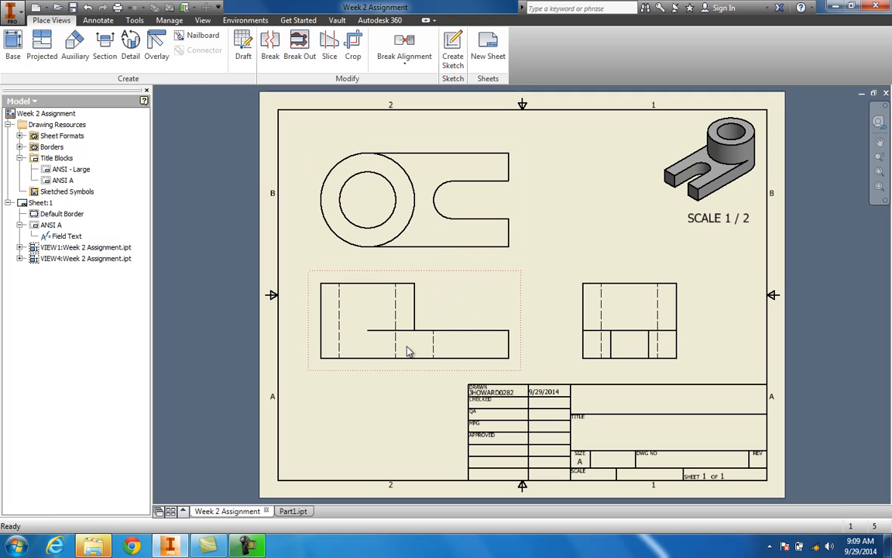
Step: Edit the base view and set its scale to 1 / 2
right_click(453, 293)
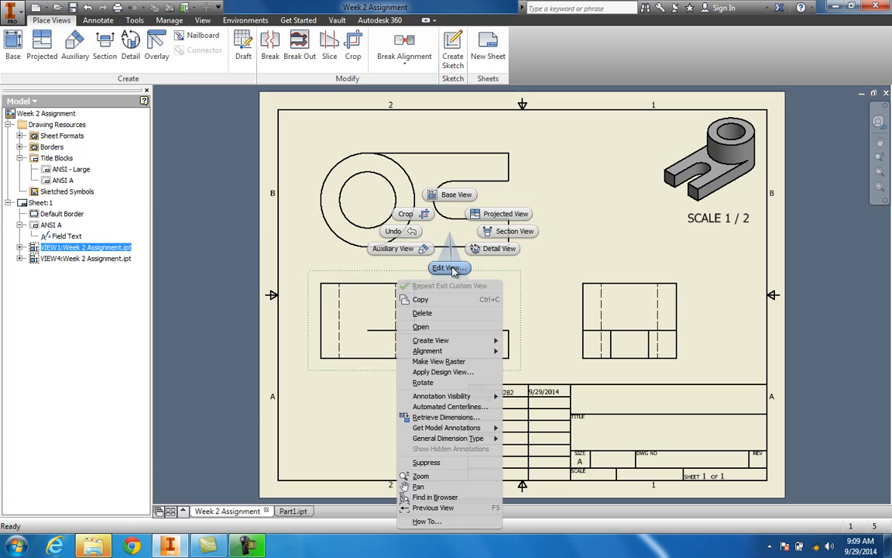
click(452, 268)
click(138, 440)
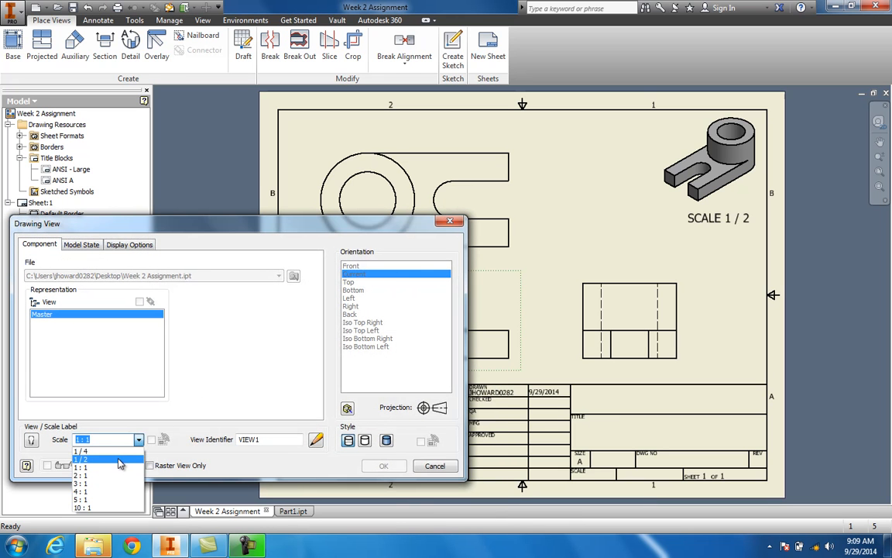
click(120, 463)
click(383, 466)
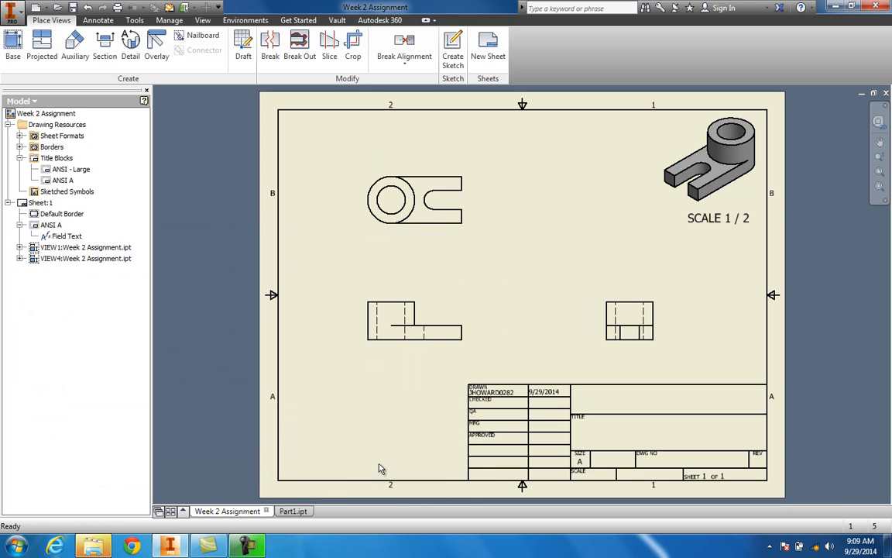
right_click(457, 240)
click(443, 266)
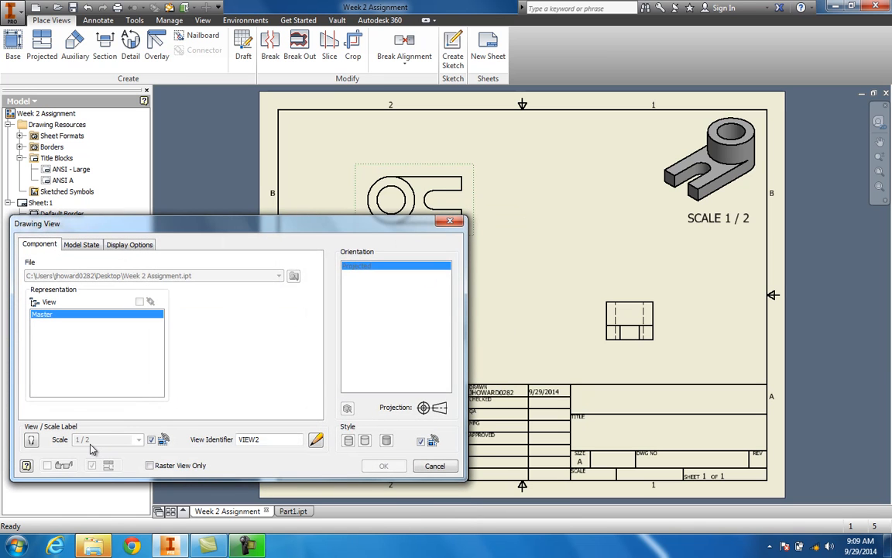
click(432, 465)
Step: Edit the base view again and set its scale back to 1 : 1
right_click(434, 305)
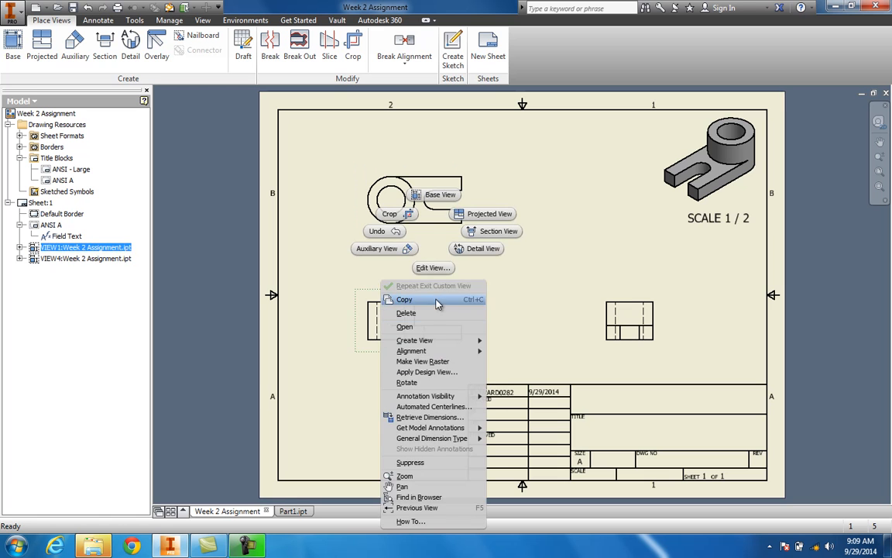
click(433, 267)
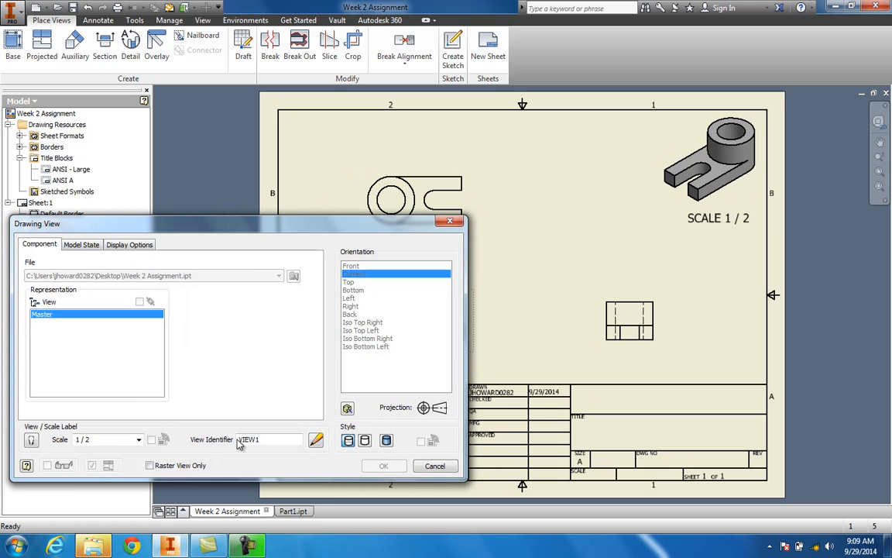
click(138, 439)
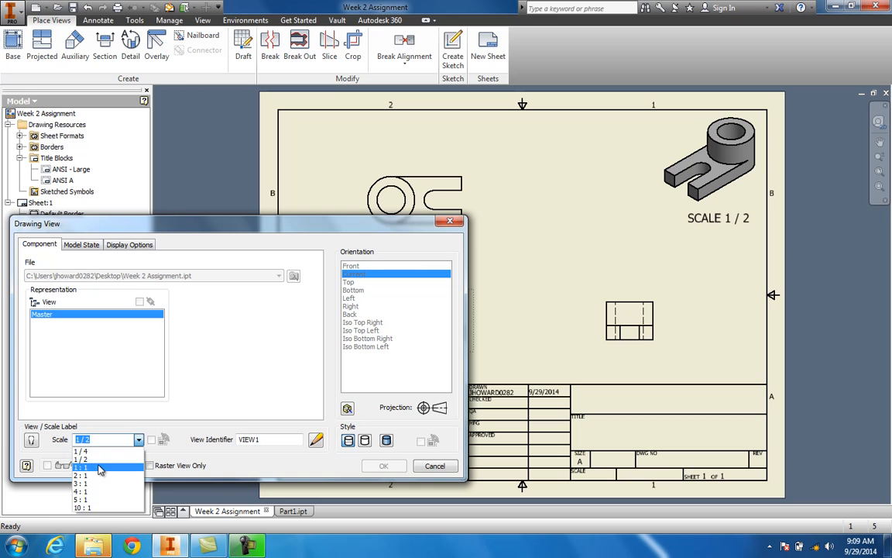
click(99, 468)
click(383, 465)
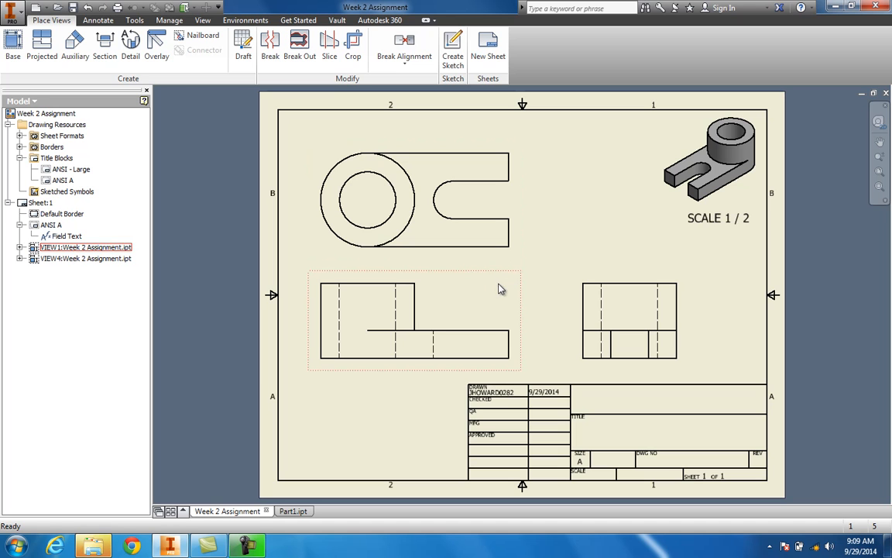
Step: Add center marks to the hole and the slot's rounded end in the top view
click(107, 23)
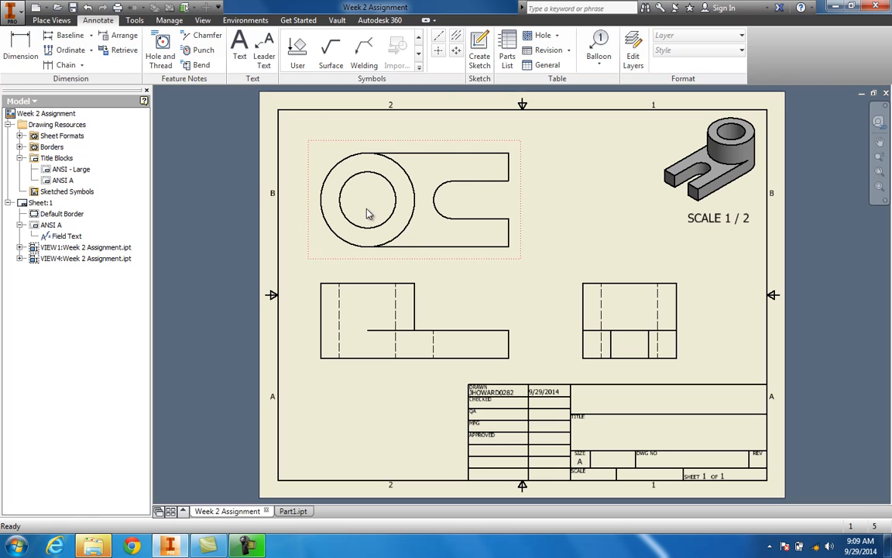
click(438, 49)
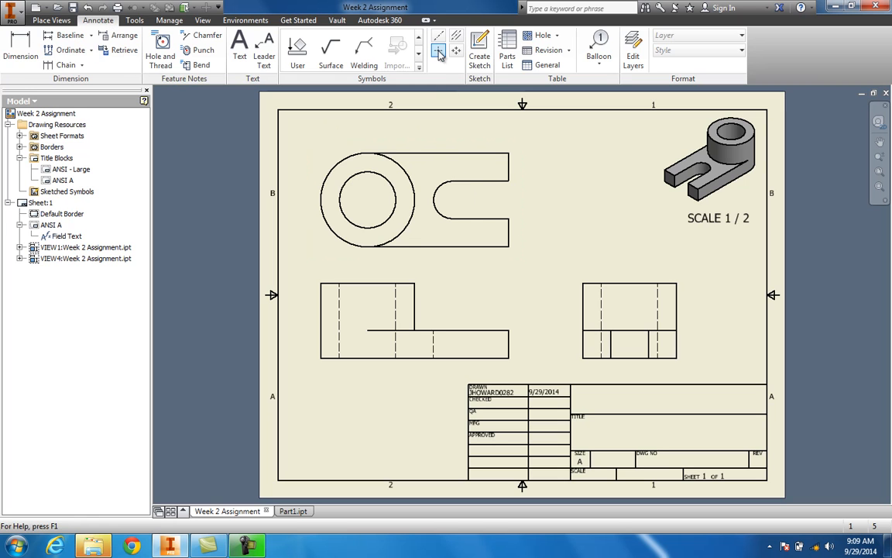
click(386, 179)
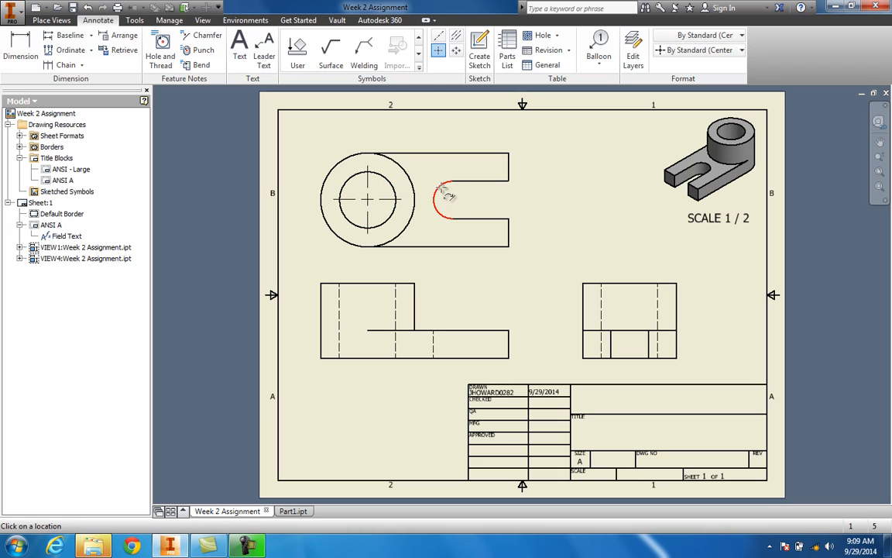
click(439, 188)
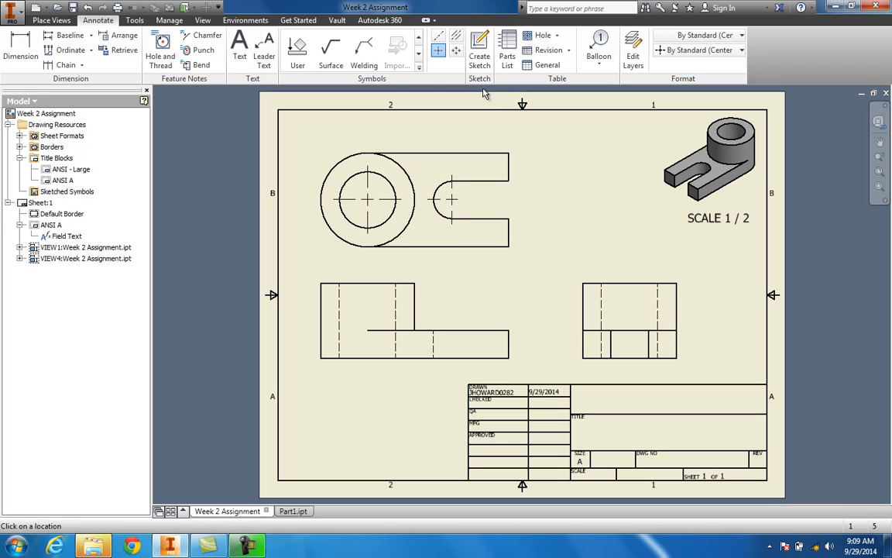
Step: Add bisector centerlines between the hole's hidden lines in the front and side views
click(455, 39)
click(396, 307)
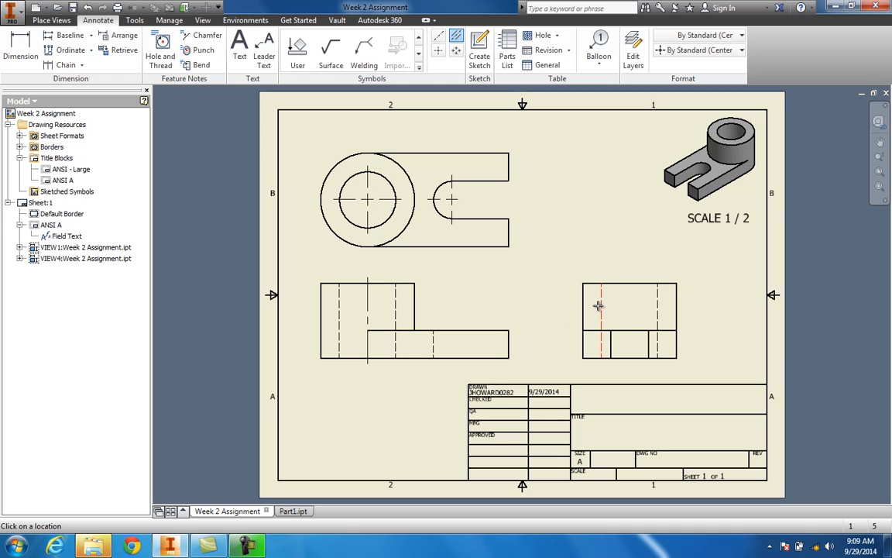
click(658, 311)
key(Escape)
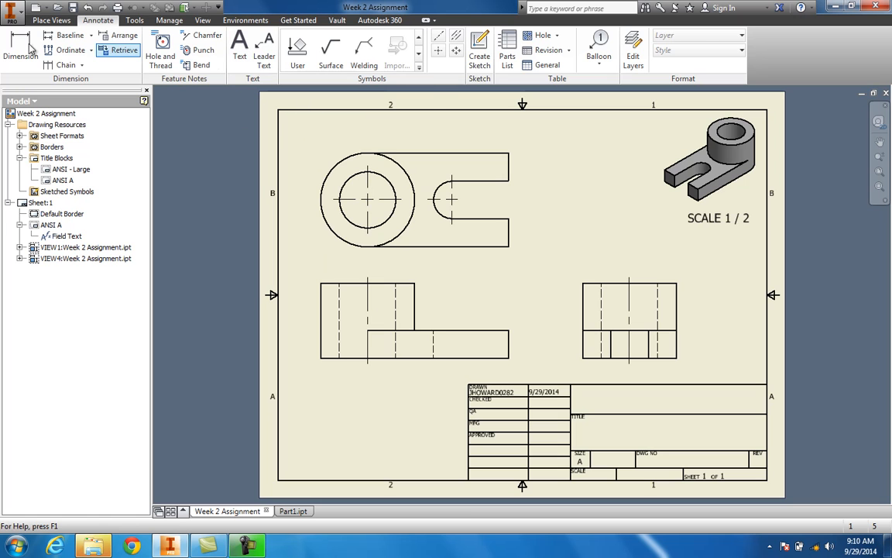
Step: Dimension the top view's outer circle diameter with primary unit precision set to 3.123
key(d)
click(328, 164)
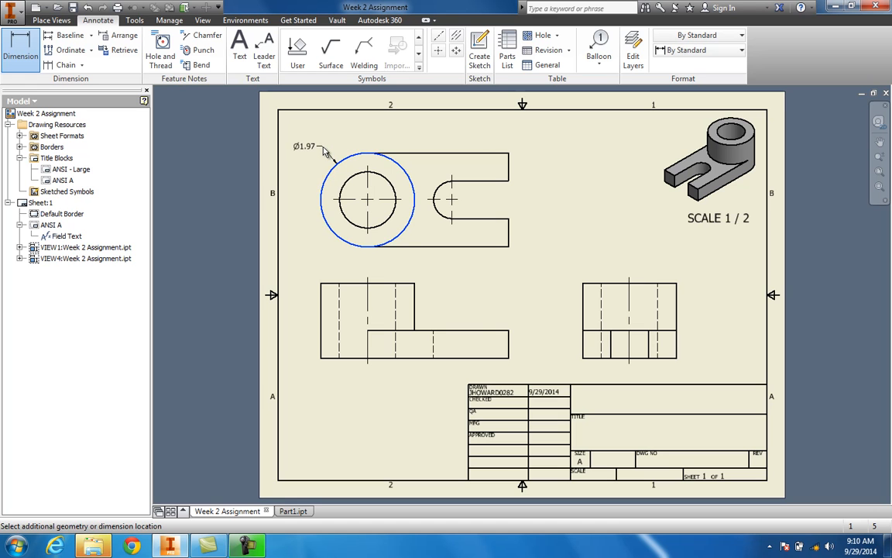
click(326, 151)
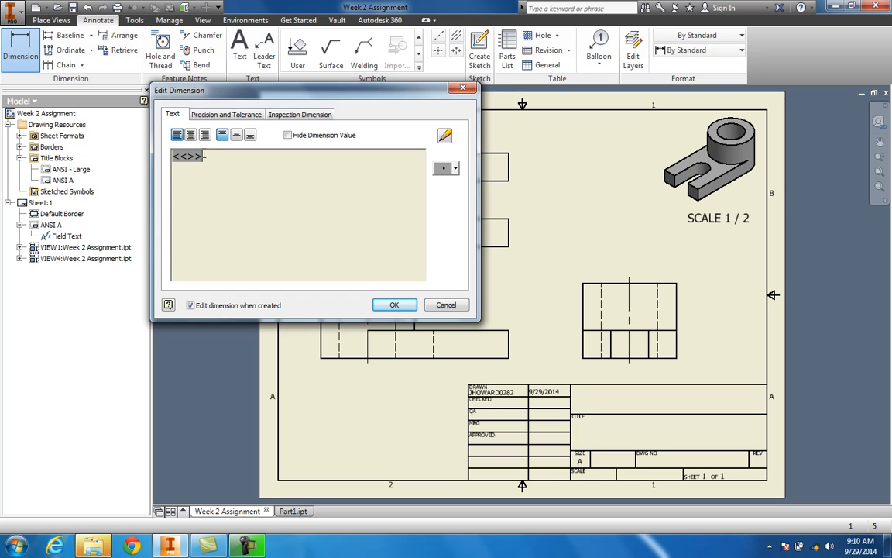
click(229, 116)
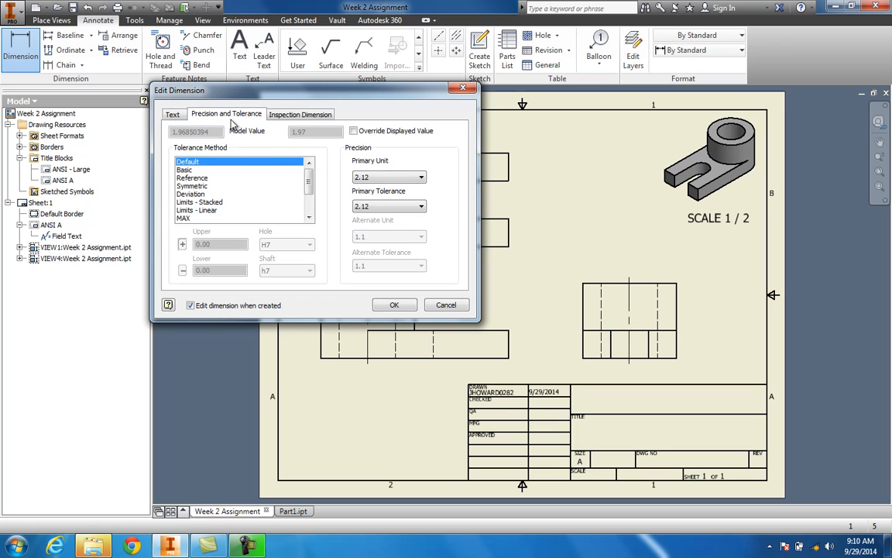
click(385, 177)
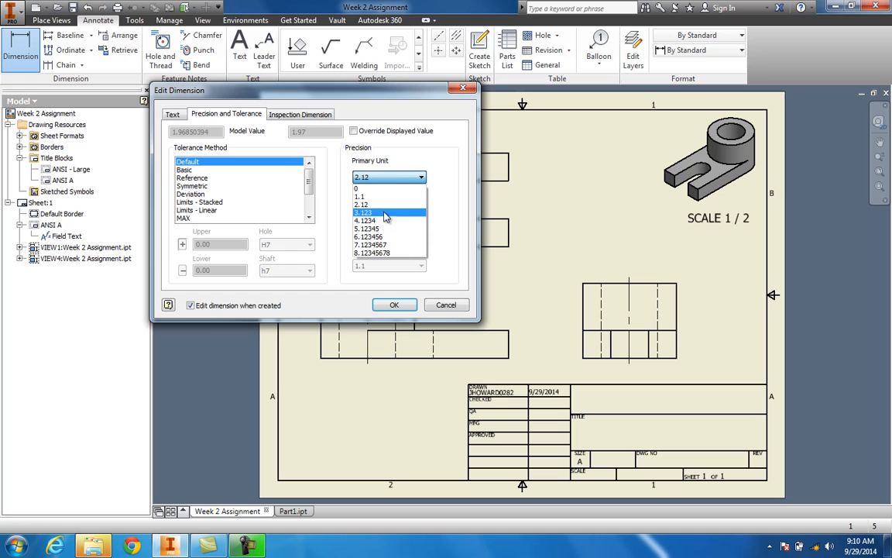
click(364, 200)
click(395, 305)
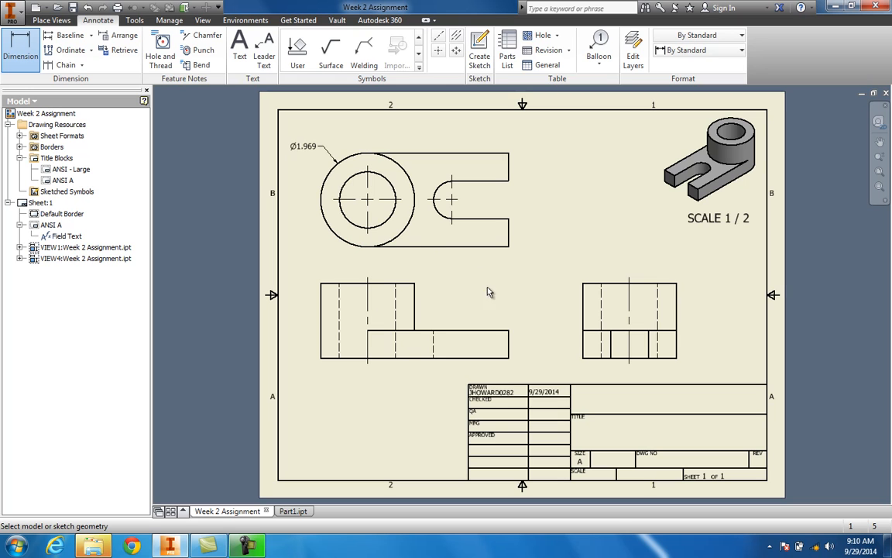
click(343, 214)
click(438, 210)
click(509, 232)
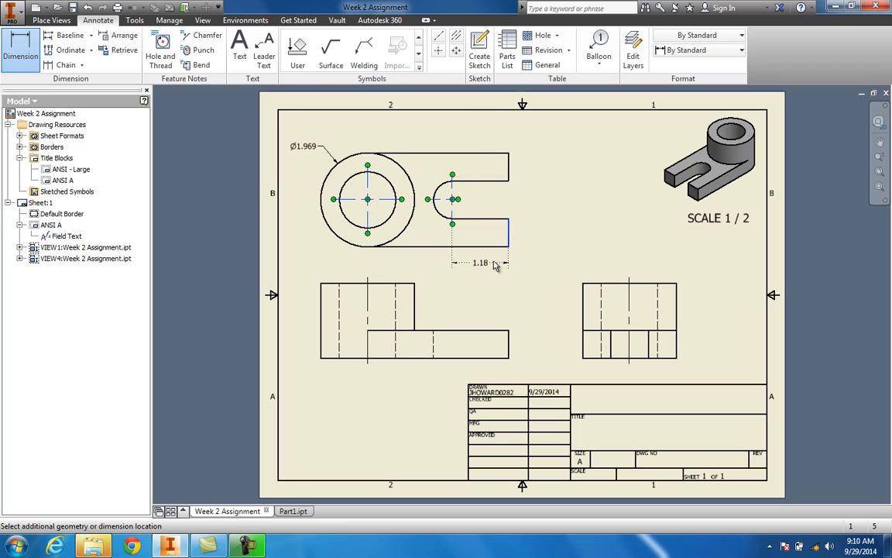
Step: Create baseline dimensions from the top view's right edge to the slot and hole centerlines, placed below the view
click(66, 35)
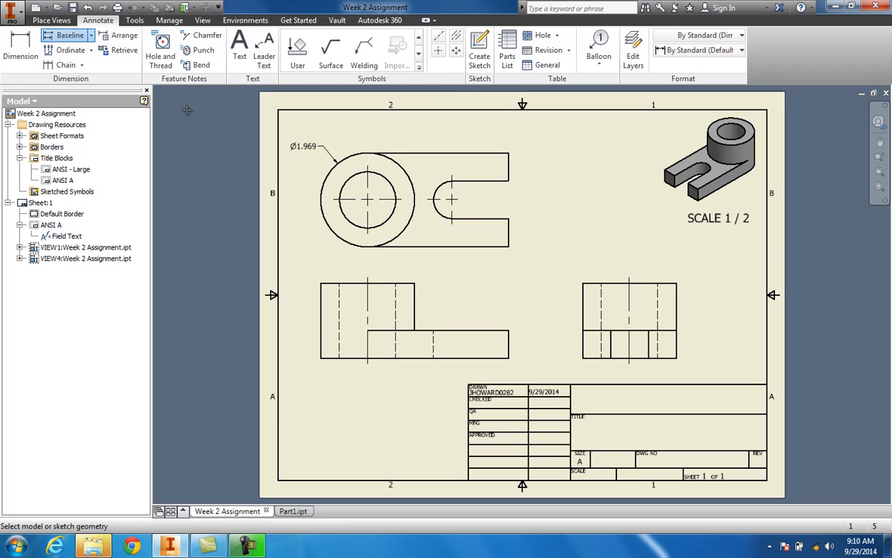
click(507, 234)
click(347, 219)
right_click(390, 225)
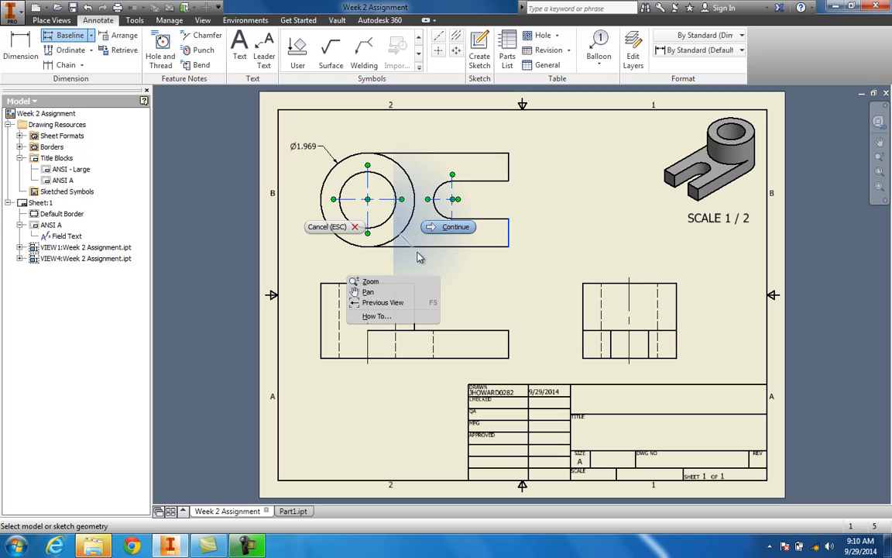
click(453, 230)
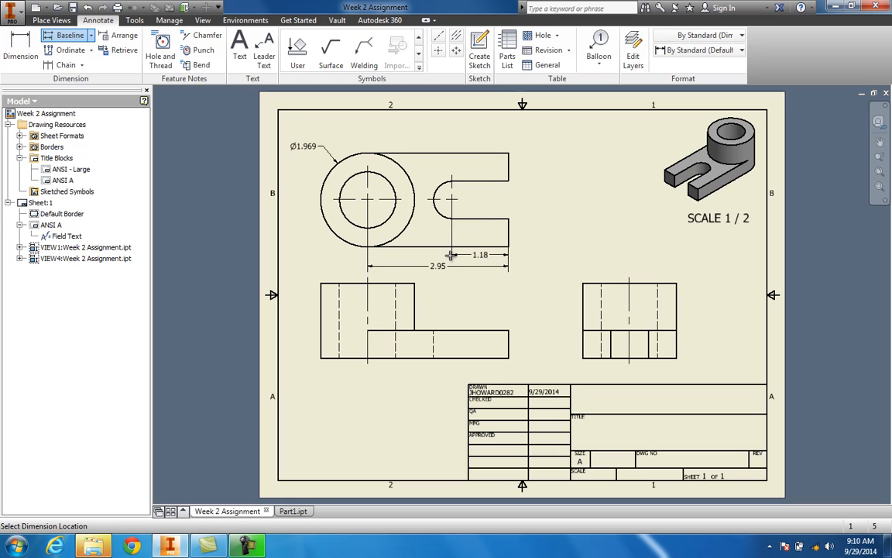
click(452, 257)
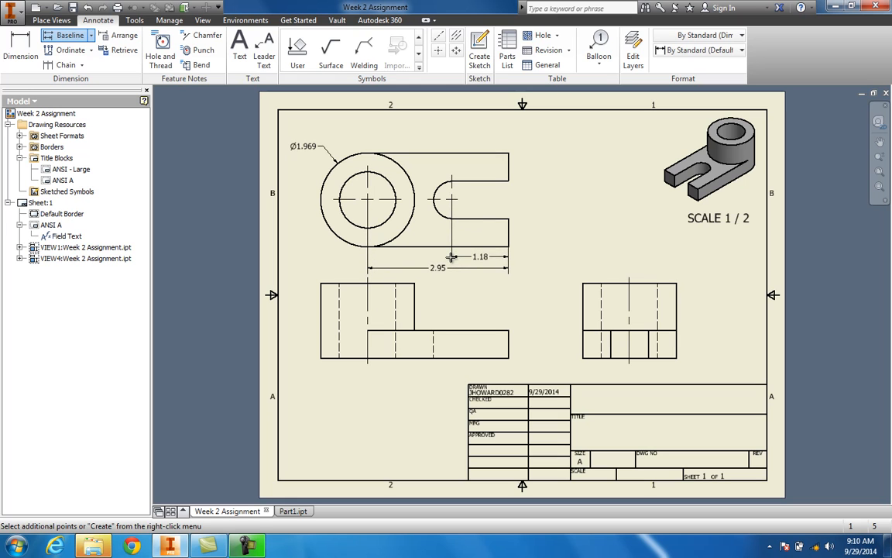
right_click(454, 263)
click(496, 256)
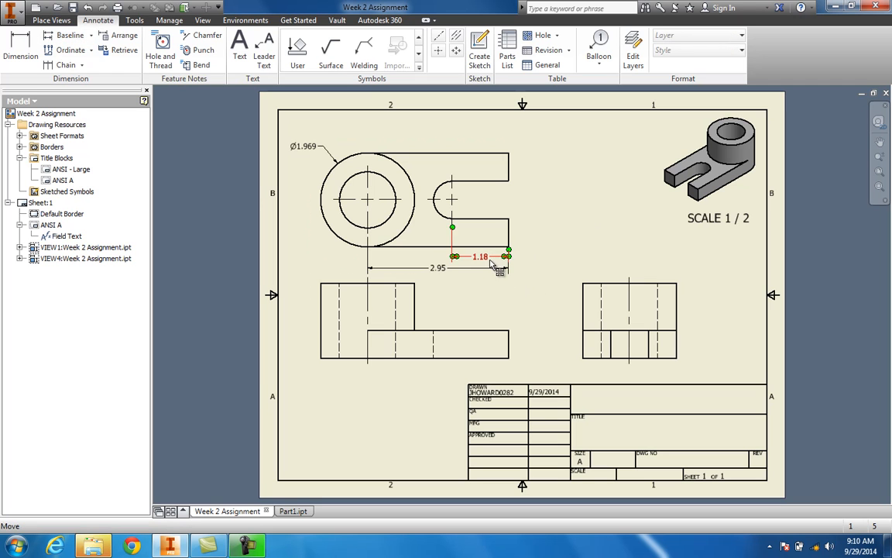
Step: Set the precision of both baseline dimensions to 3.123 decimal places
double_click(444, 273)
click(388, 177)
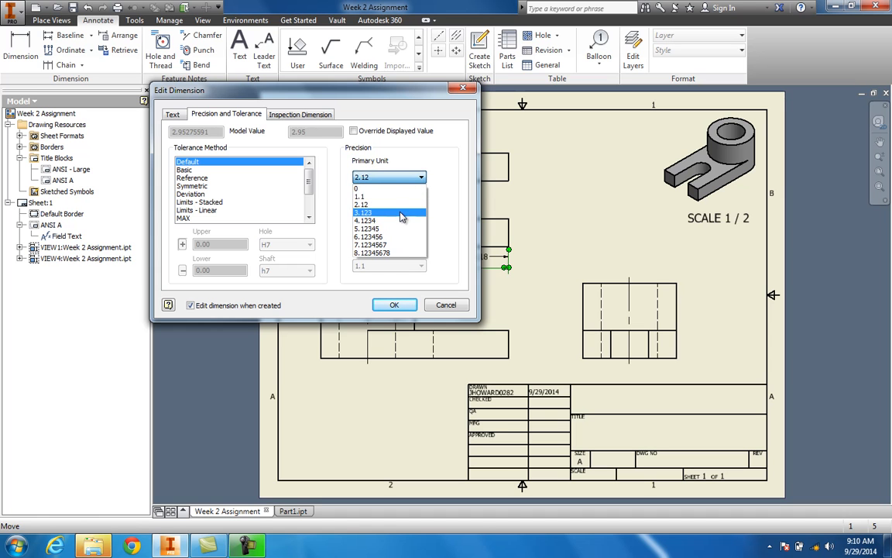
click(402, 214)
click(395, 305)
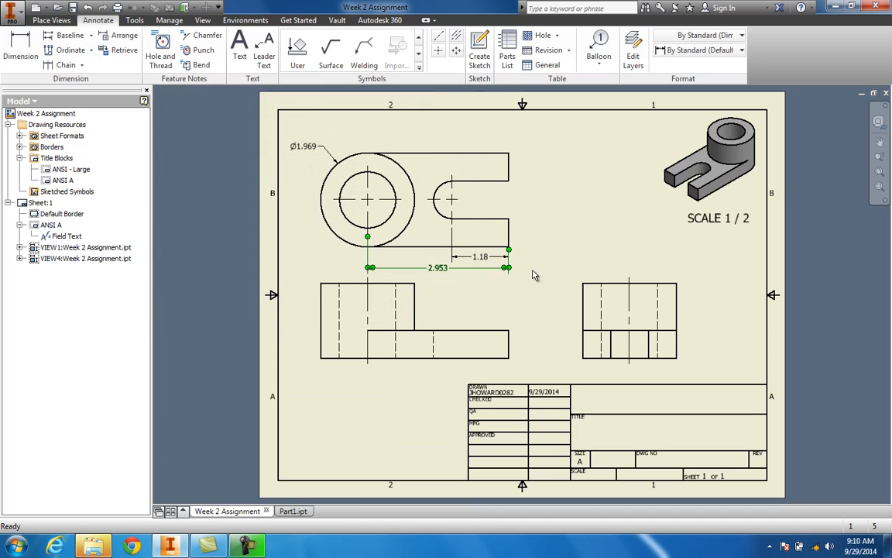
double_click(482, 257)
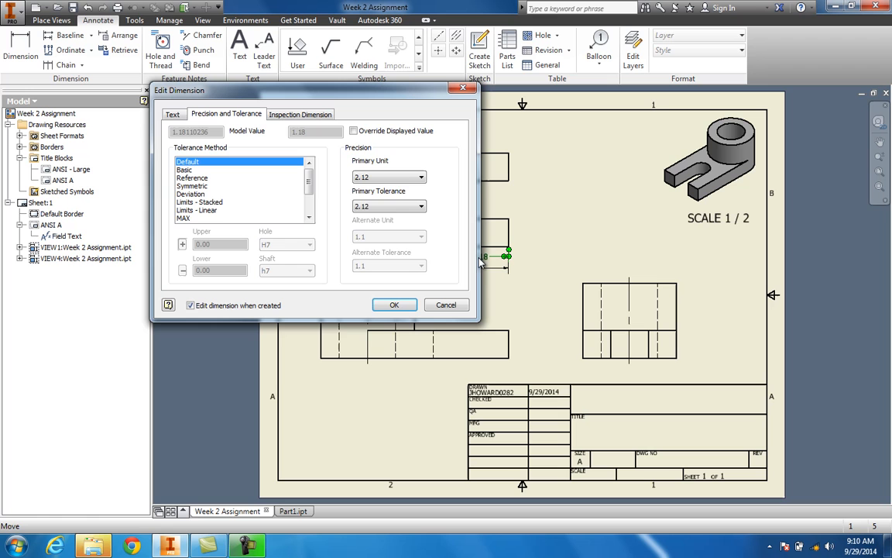
click(401, 178)
click(396, 214)
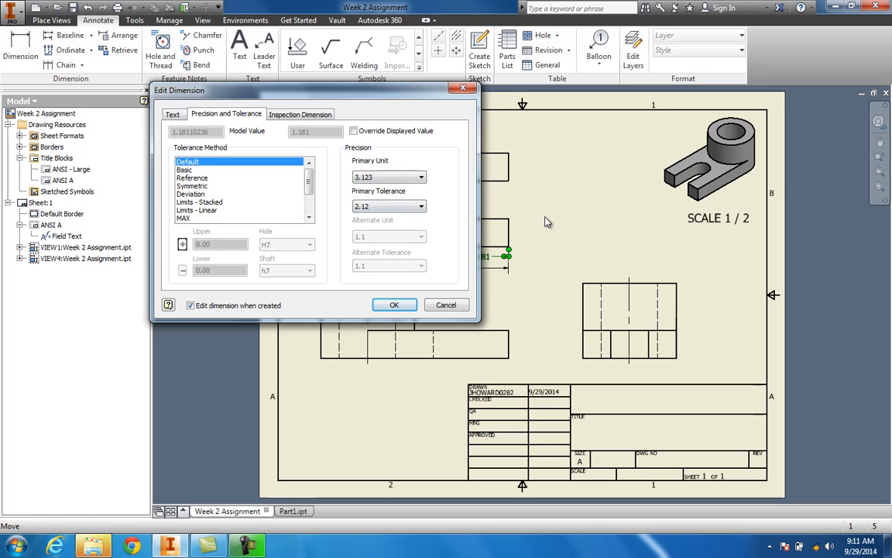
click(394, 304)
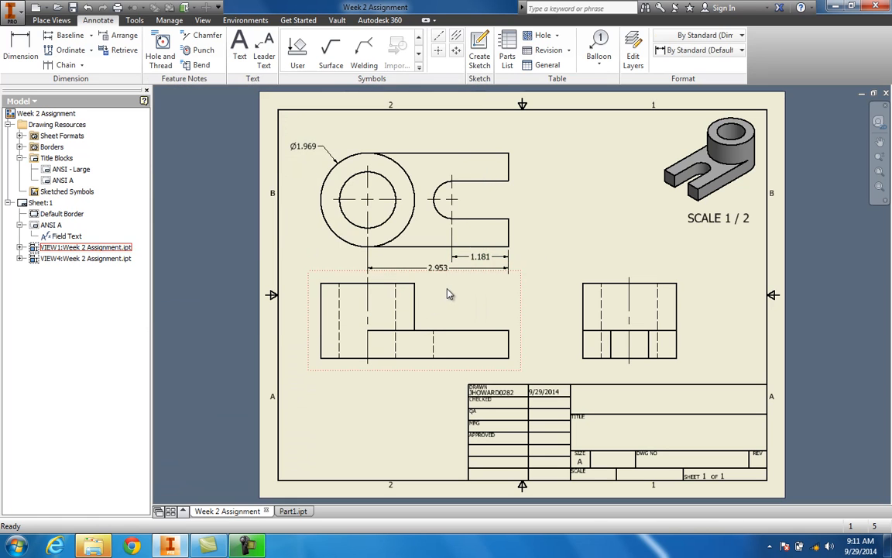
click(560, 255)
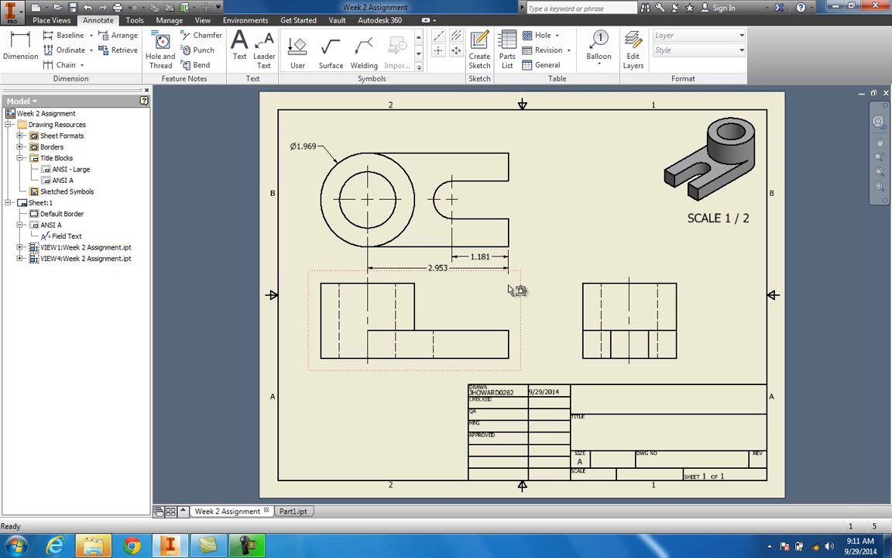
Step: Dimension the side view's overall width below the view, setting primary unit precision to 3.123
click(21, 46)
click(583, 345)
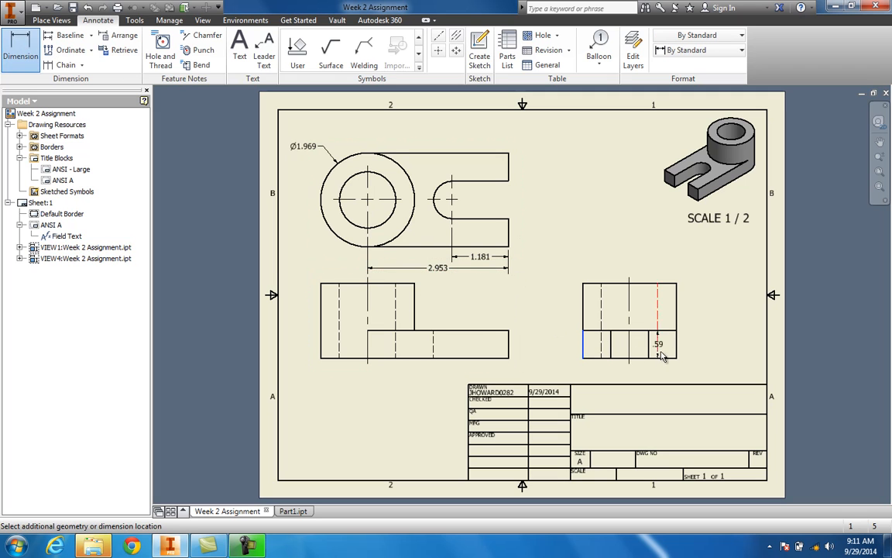
click(675, 351)
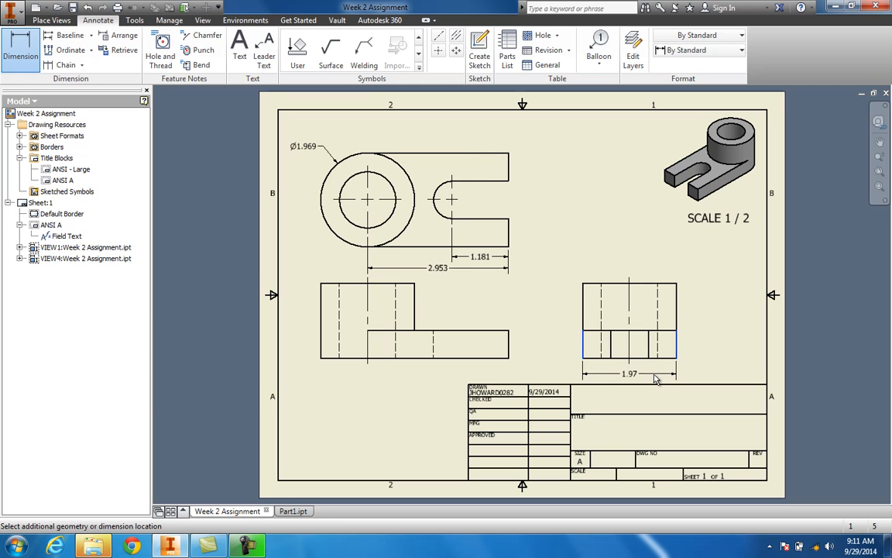
click(656, 376)
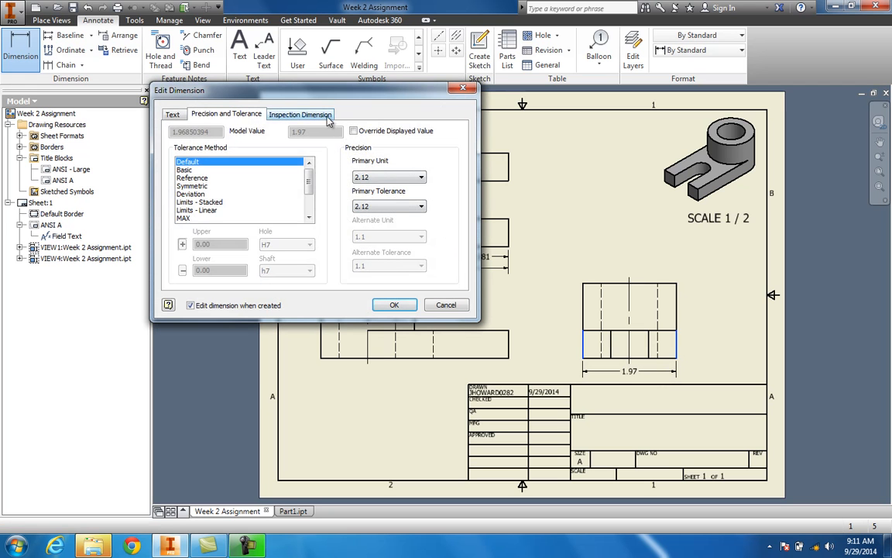
click(327, 117)
click(208, 118)
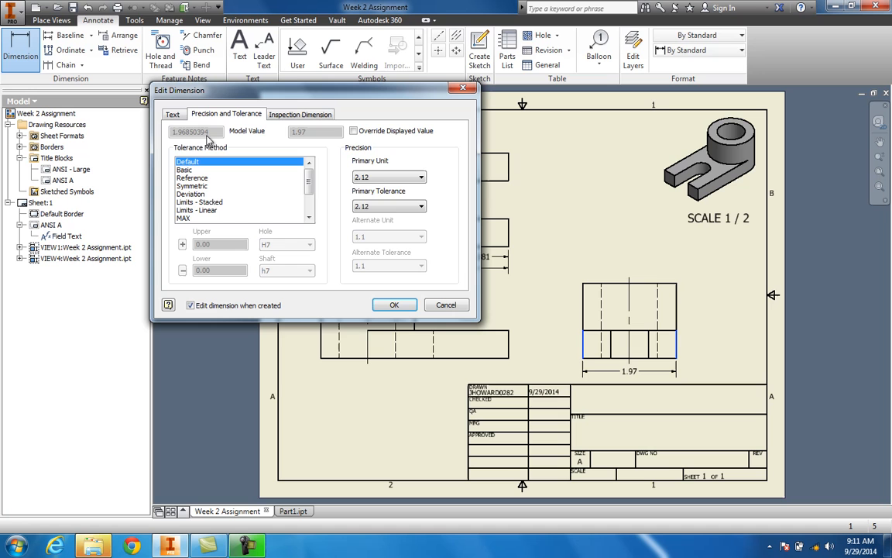
click(413, 177)
click(385, 213)
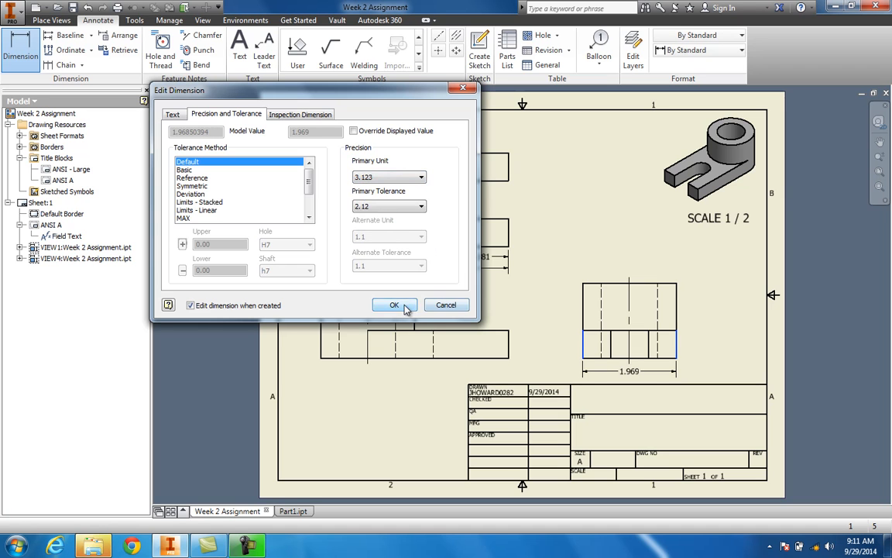
click(395, 306)
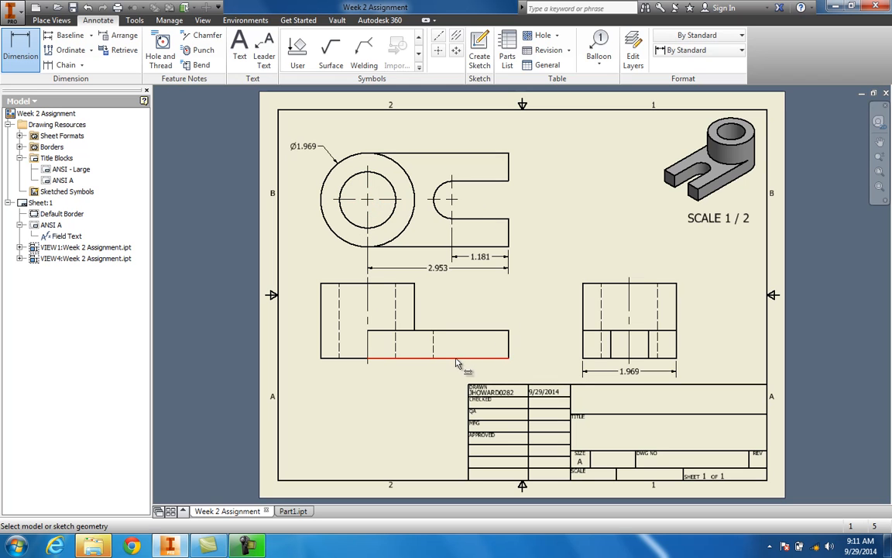
Step: Dimension the front view's lower step height to the right of the view with 3.123 precision
click(502, 358)
click(498, 332)
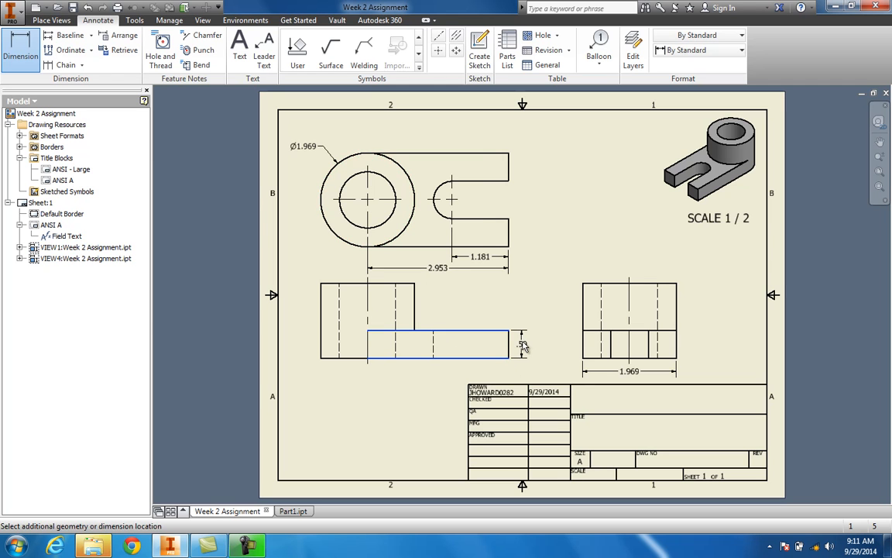
click(523, 346)
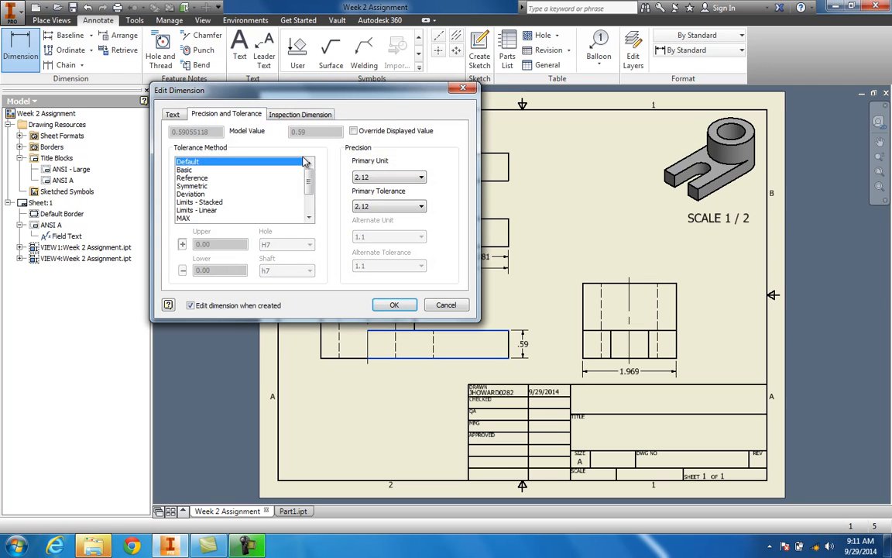
click(391, 178)
click(344, 189)
click(395, 305)
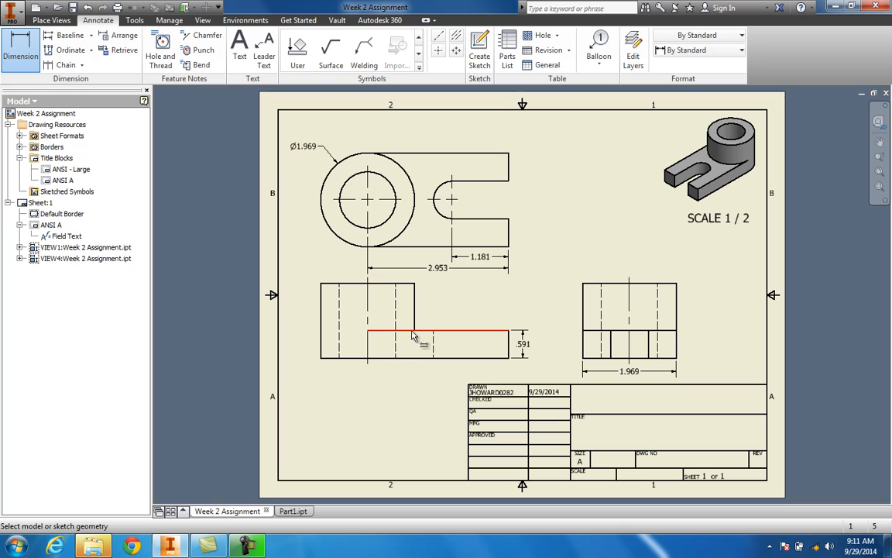
Step: Dimension the side view's overall height along its left side
click(13, 53)
click(594, 358)
click(601, 284)
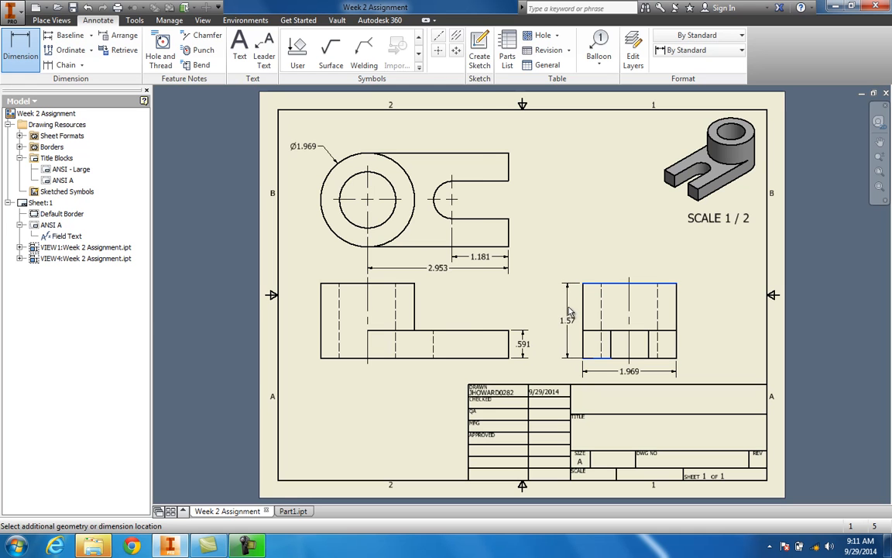
click(568, 313)
click(395, 306)
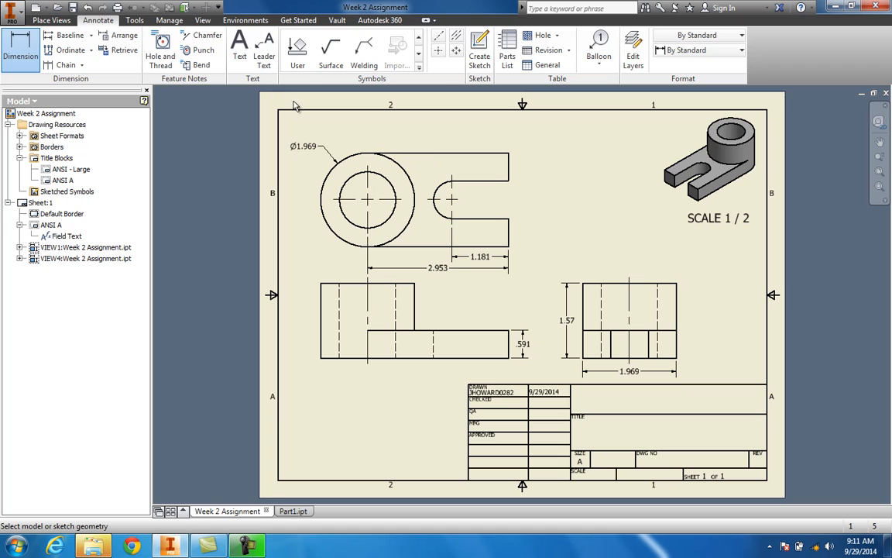
Step: Dimension the slot's end arc radius in the top view with 3.123 precision
click(439, 185)
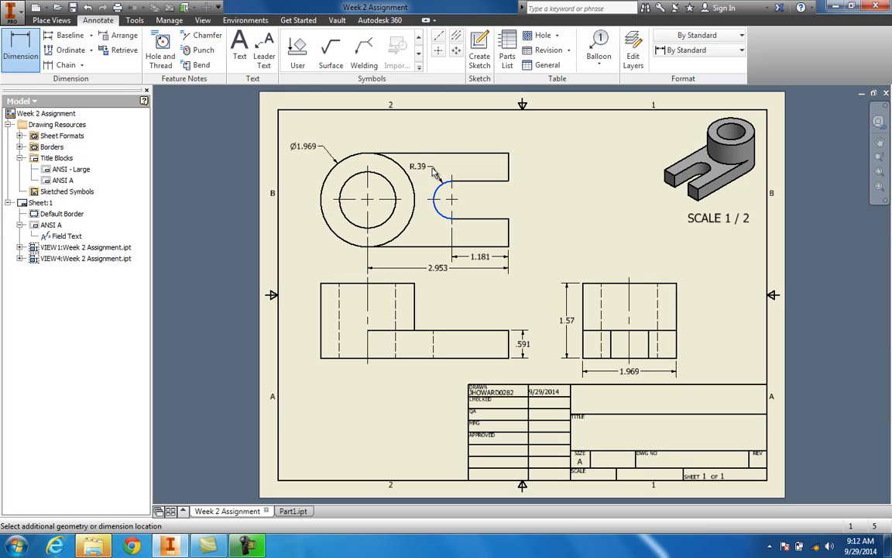
click(434, 172)
click(389, 177)
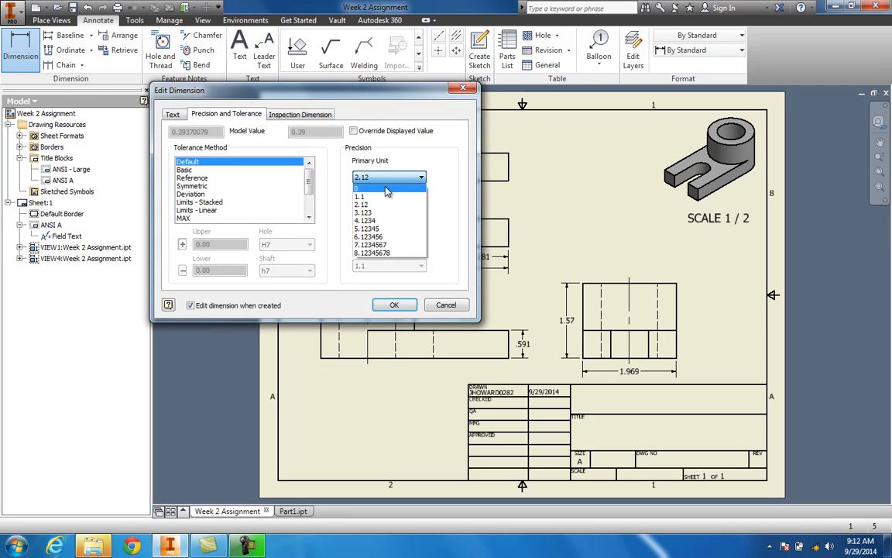
click(381, 213)
click(394, 306)
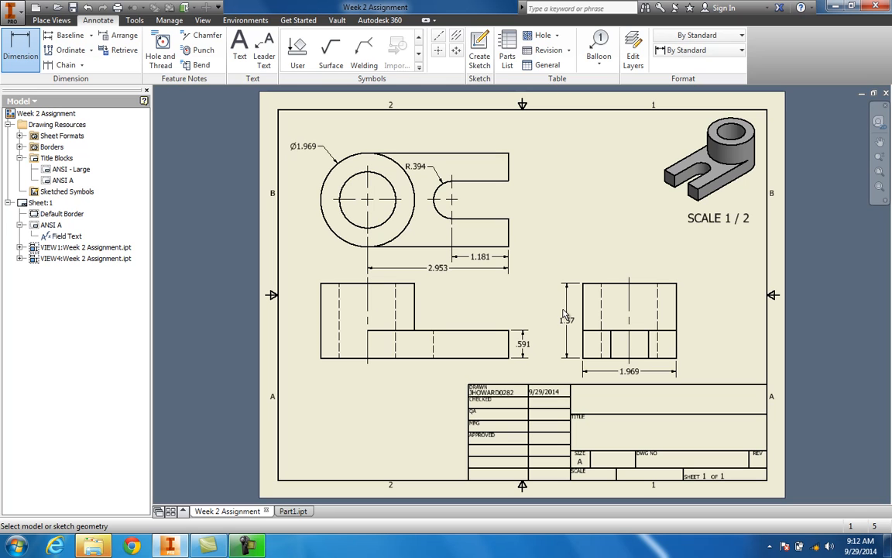
Step: Dimension the top view's inner hole diameter, placed at its lower left, with 3.123 precision
key(Escape)
click(21, 48)
click(346, 179)
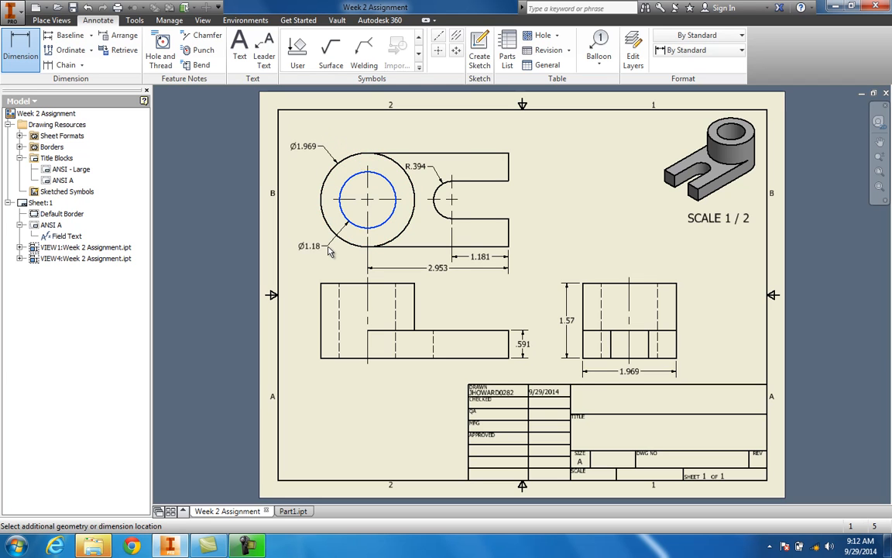
click(329, 251)
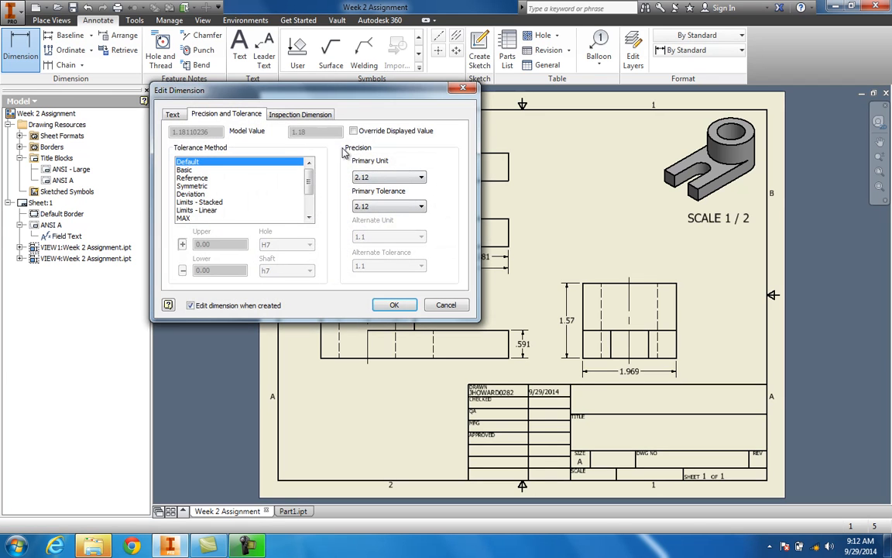
click(380, 178)
click(371, 201)
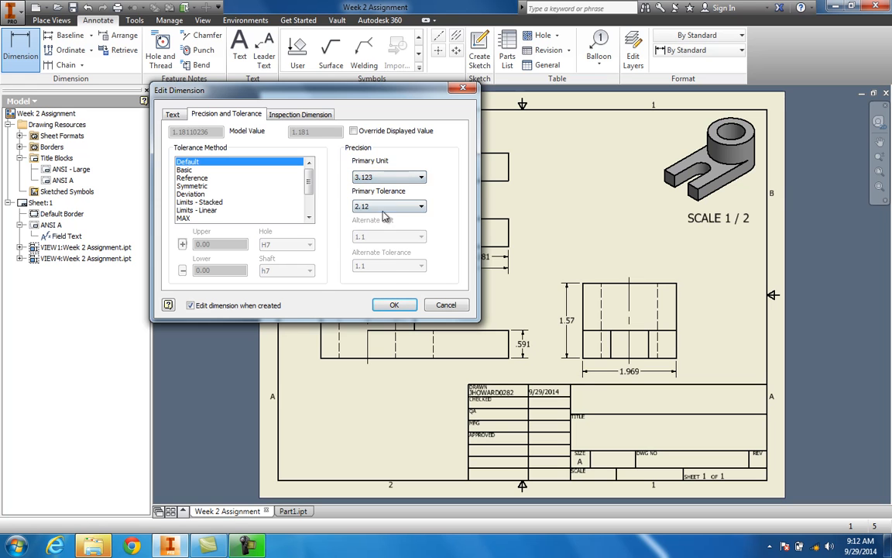
click(394, 305)
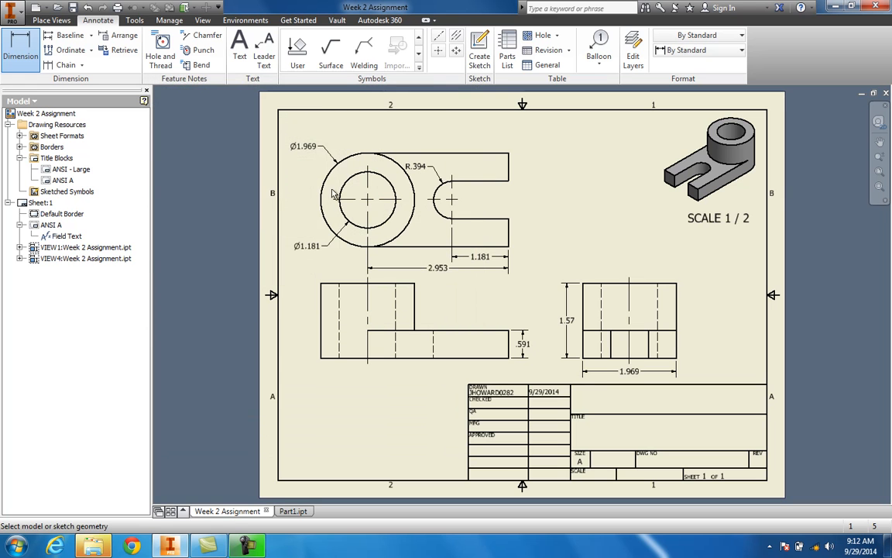